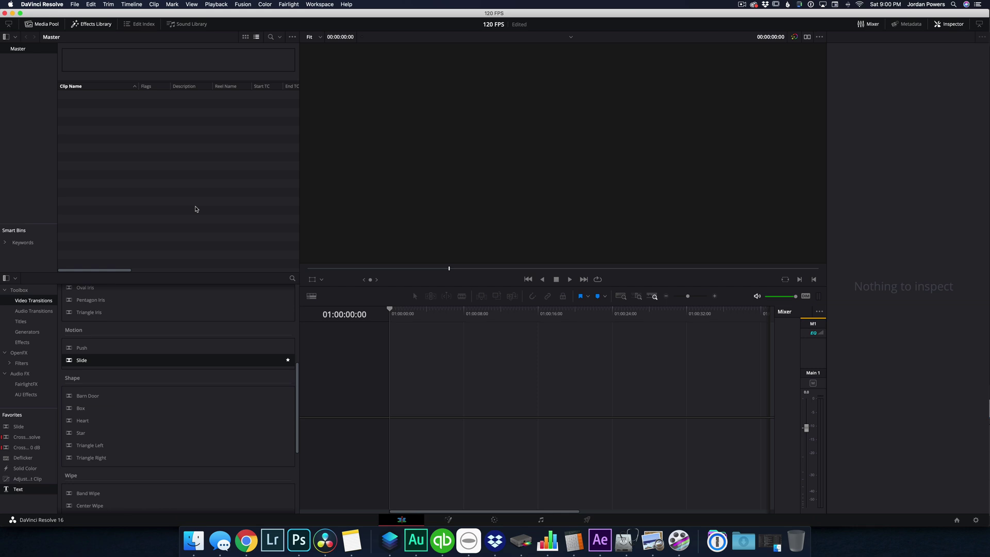
# Step: Drag C0002.MP4 from the All Seasons - Edina Finder window into Resolve's Media Pool
pyautogui.rightClick(193, 541)
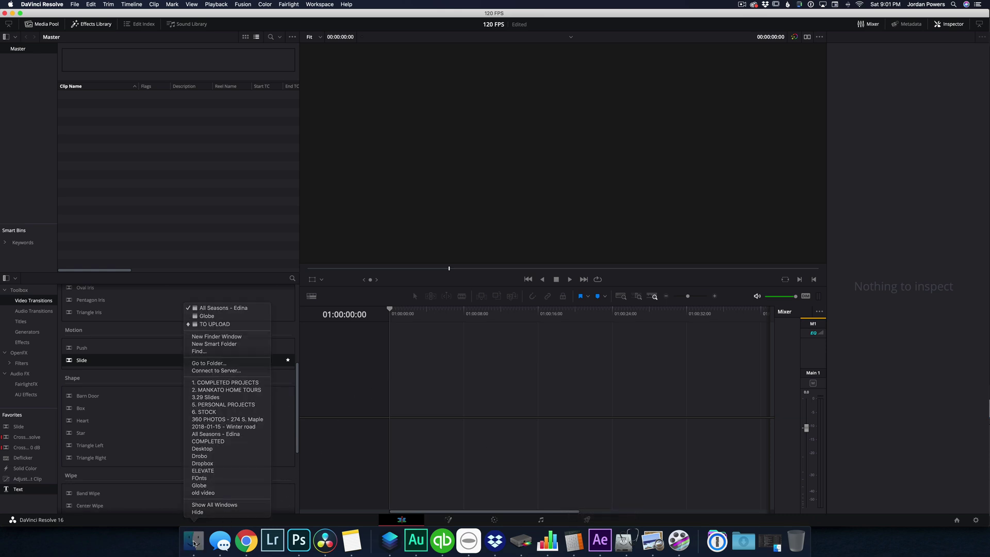
pyautogui.click(194, 541)
pyautogui.click(194, 541)
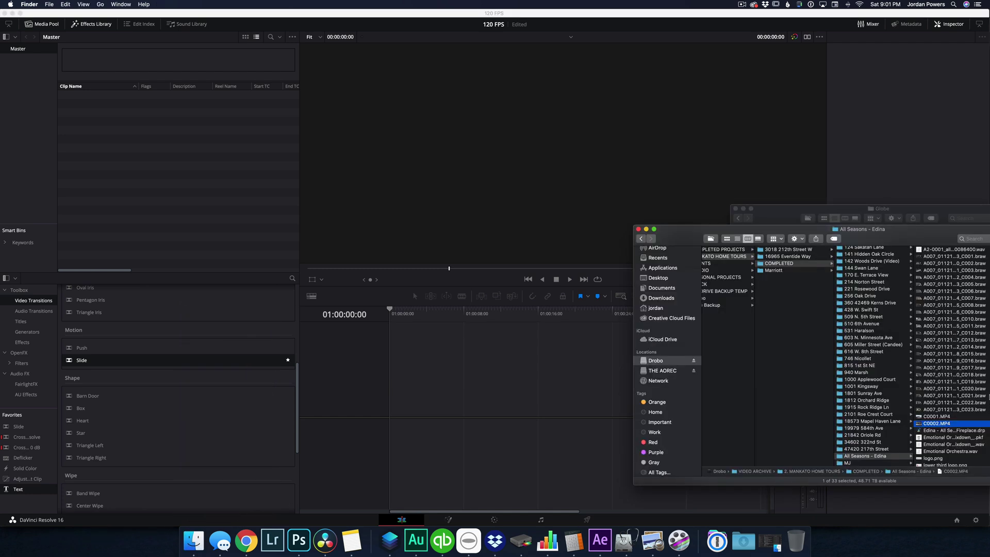
pyautogui.moveTo(918, 424); pyautogui.dragTo(209, 159)
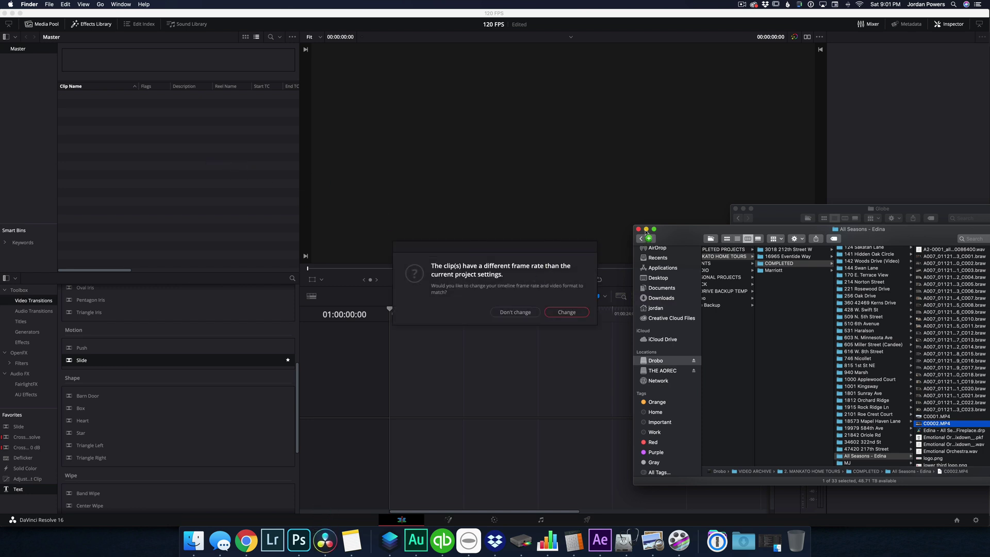
pyautogui.click(533, 247)
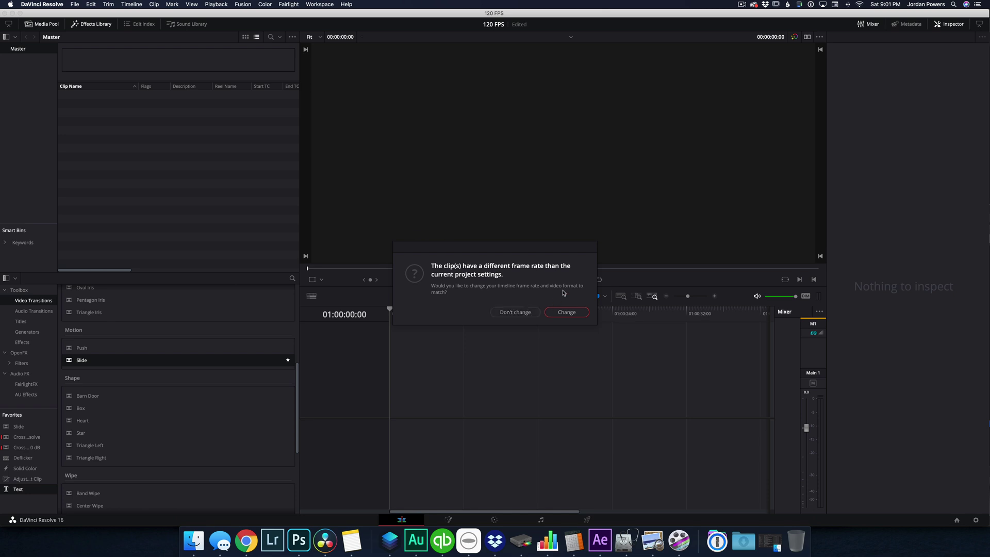
# Step: Keep the project frame rate and drop C0002.MP4 onto a new Timeline 1 at 24 fps, 3840x2160
pyautogui.click(515, 312)
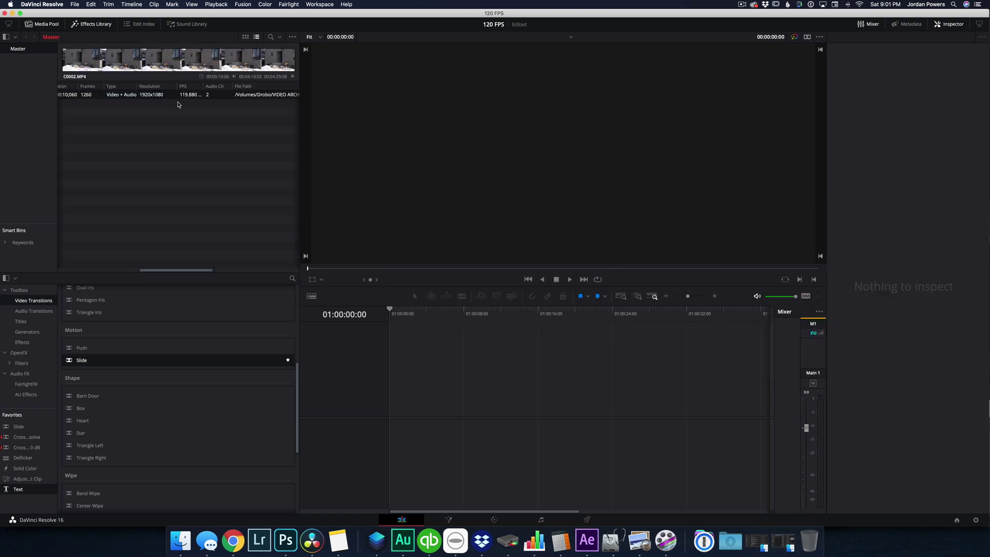
pyautogui.hscroll(-5, 199, 98)
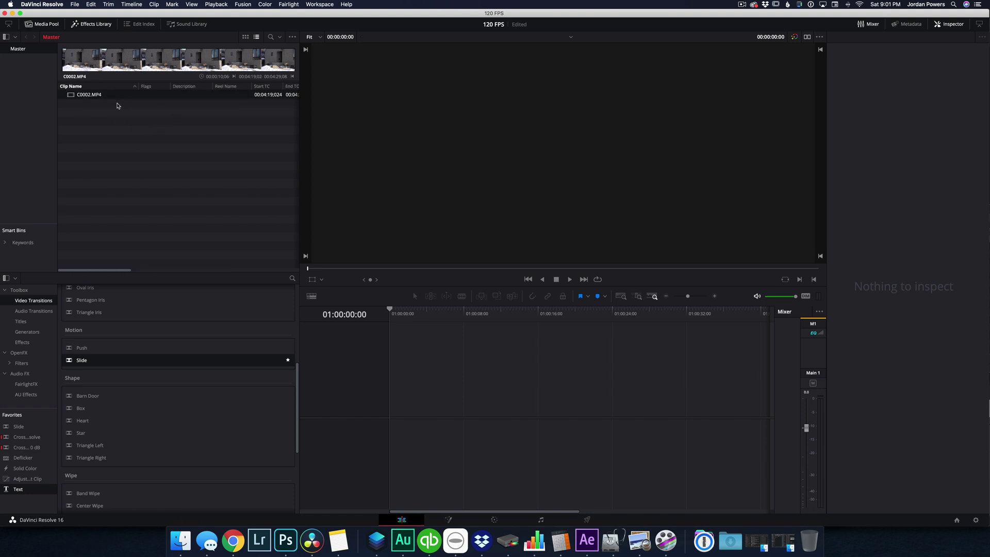
pyautogui.moveTo(77, 96); pyautogui.dragTo(392, 398)
pyautogui.hscroll(5, 201, 116)
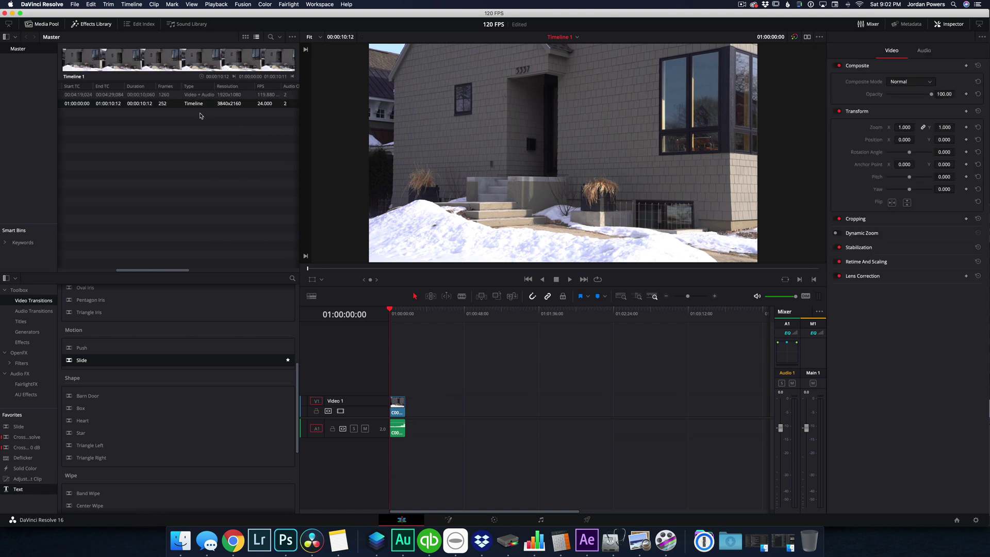
pyautogui.hscroll(2, 201, 116)
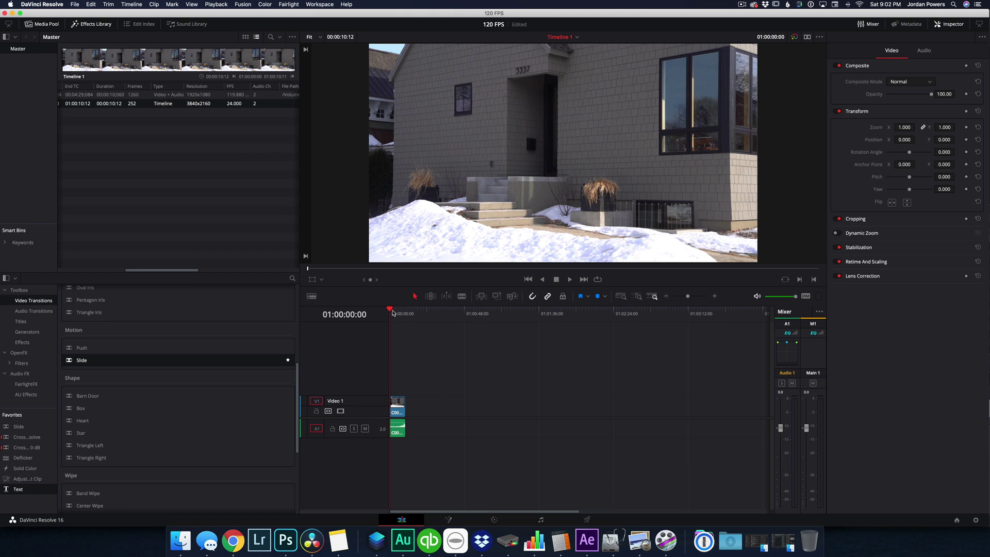
pyautogui.click(183, 144)
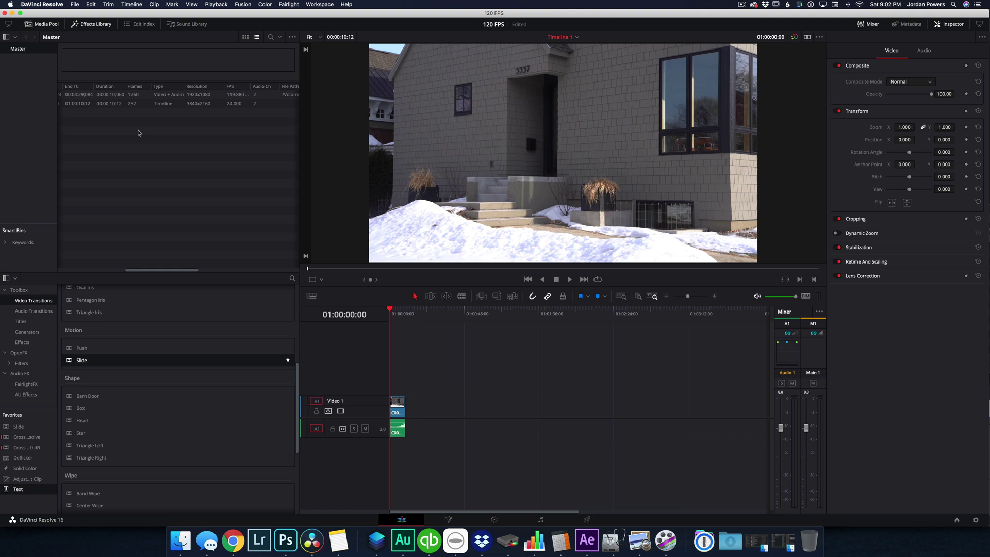
# Step: Inspect Timeline 1's custom timeline settings and close them without changes
pyautogui.rightClick(158, 104)
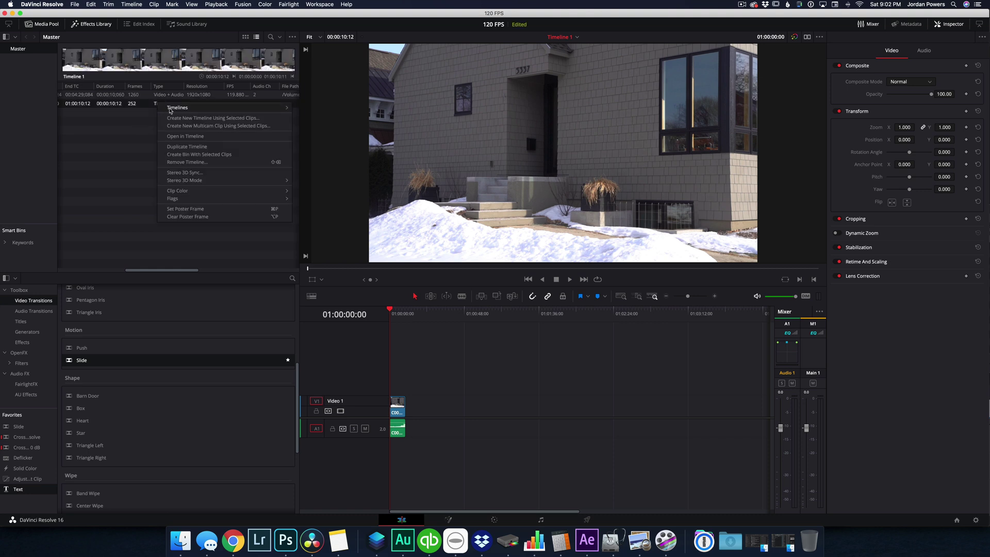
pyautogui.moveTo(170, 110)
pyautogui.click(372, 139)
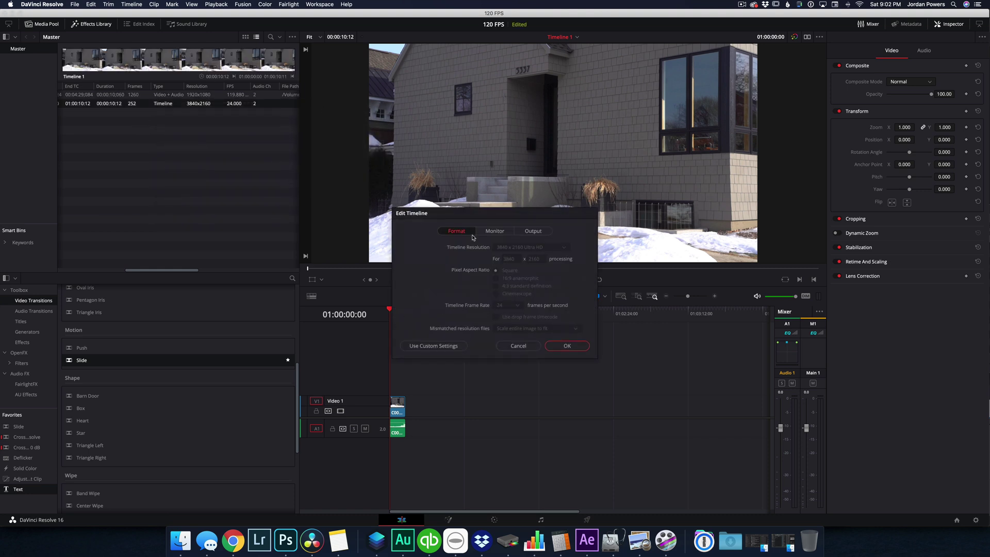
pyautogui.click(431, 346)
pyautogui.click(518, 345)
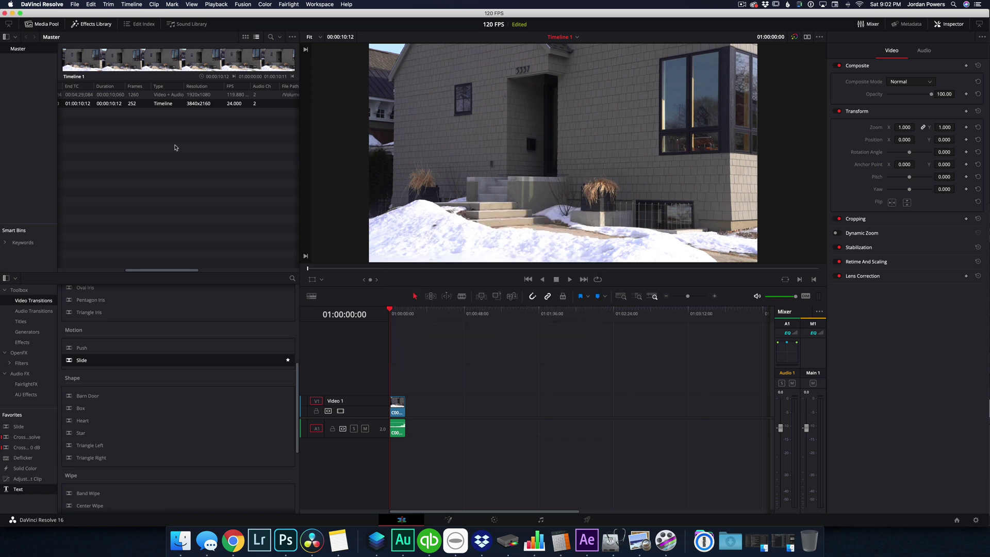
# Step: Create a new custom Timeline 2 with a 119.88 fps frame rate
pyautogui.rightClick(174, 147)
pyautogui.moveTo(196, 151)
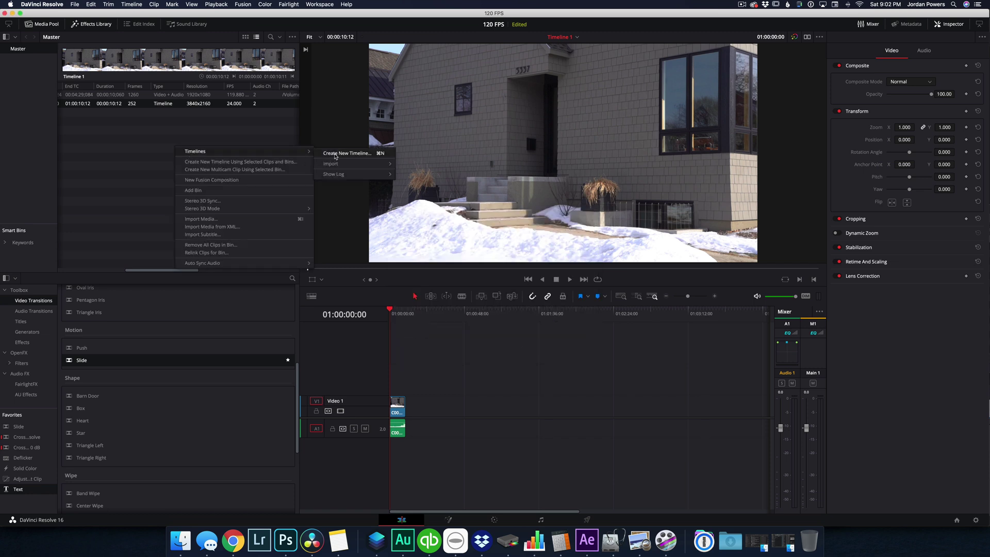
pyautogui.click(335, 153)
pyautogui.click(438, 333)
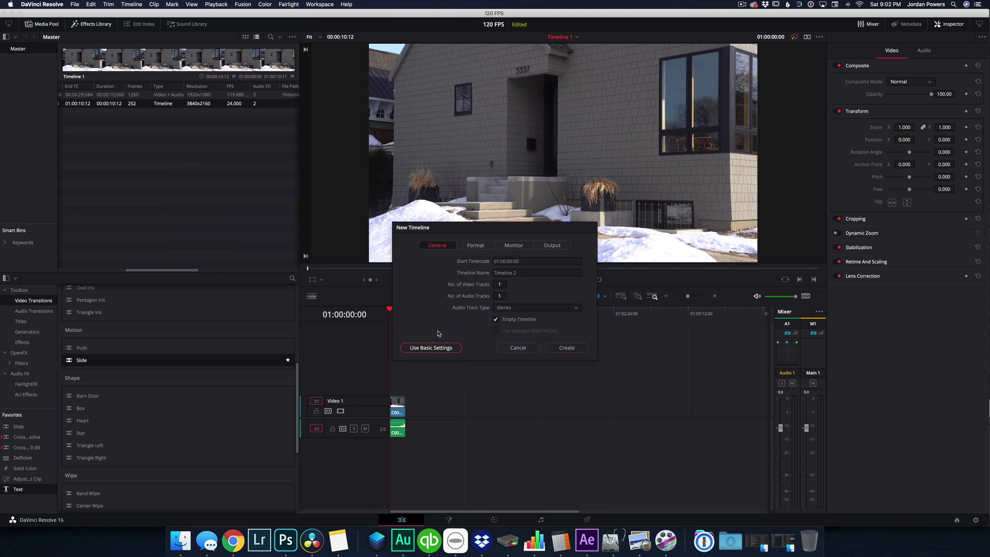
pyautogui.click(472, 247)
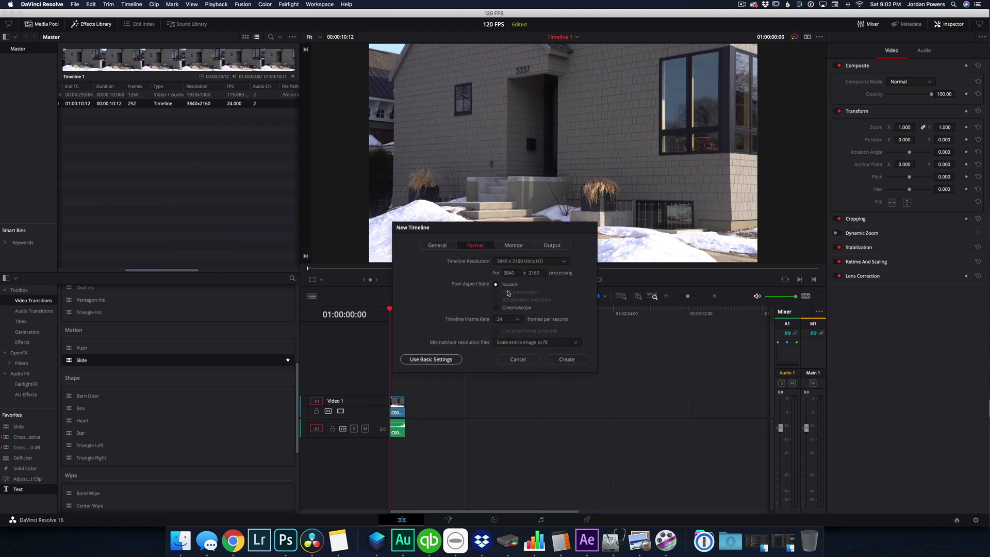
pyautogui.click(517, 319)
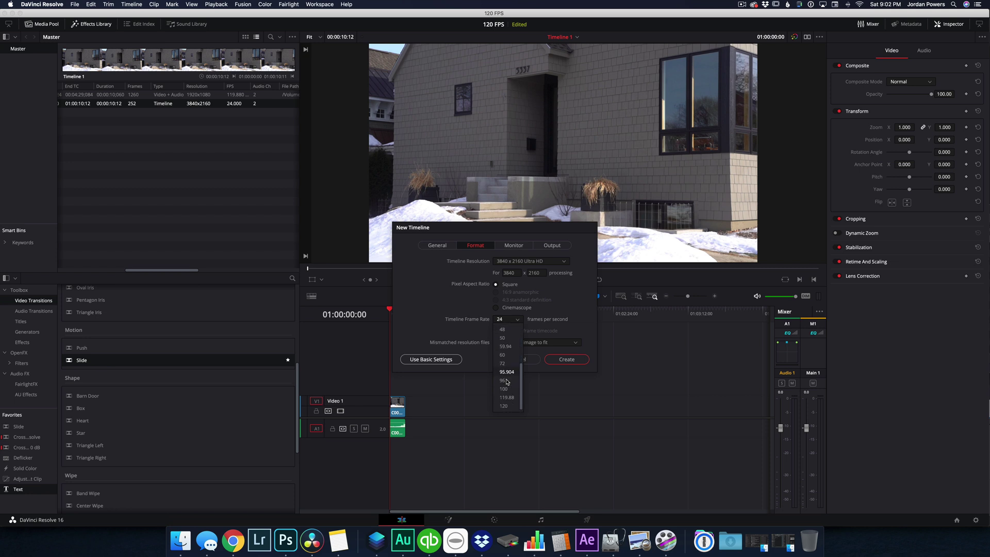
pyautogui.click(504, 397)
pyautogui.click(566, 359)
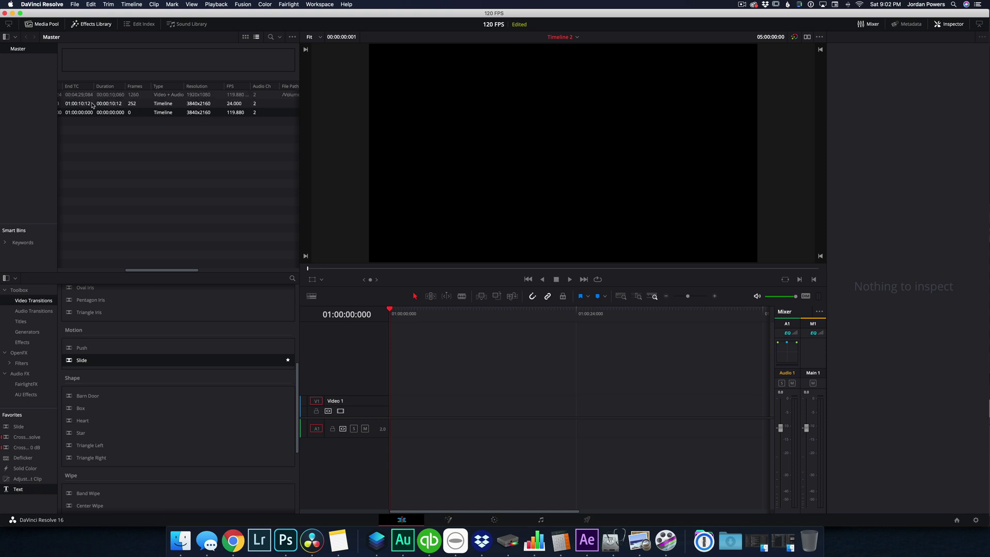
# Step: Place C0002.MP4 at the start of Timeline 2 and play it back
pyautogui.moveTo(87, 95); pyautogui.dragTo(396, 410)
pyautogui.press('space')
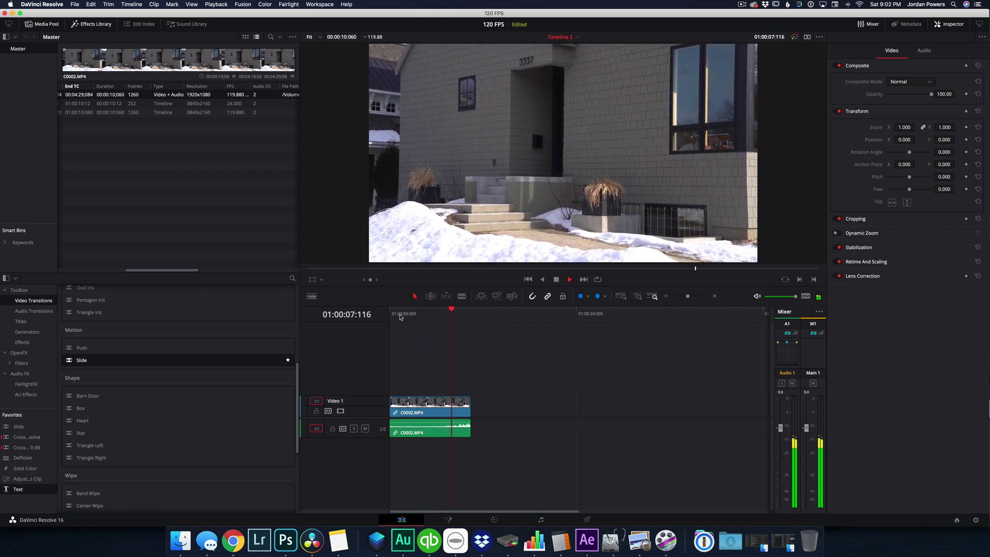
pyautogui.press('space')
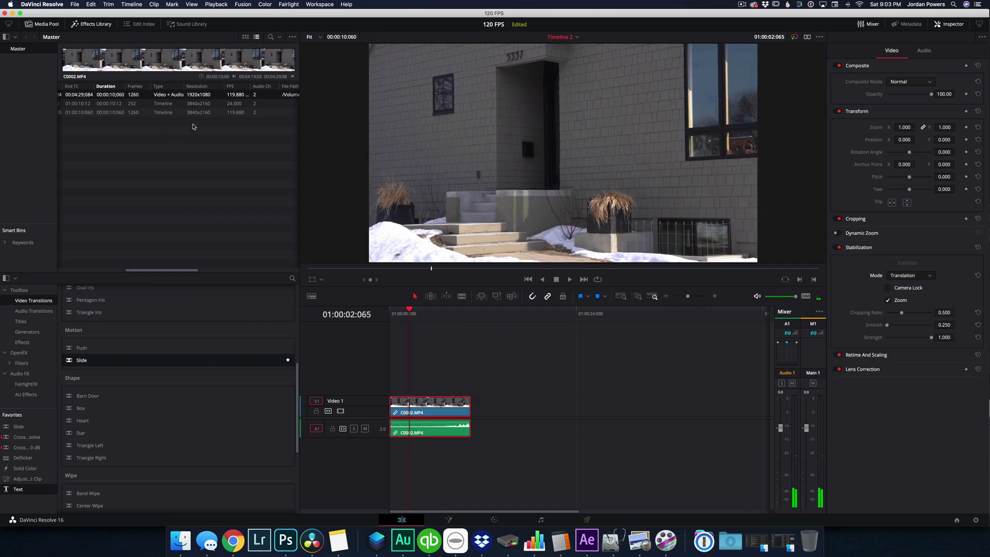
# Step: Enable Stacked Timelines in the Timeline View Options
pyautogui.hscroll(-5, 194, 125)
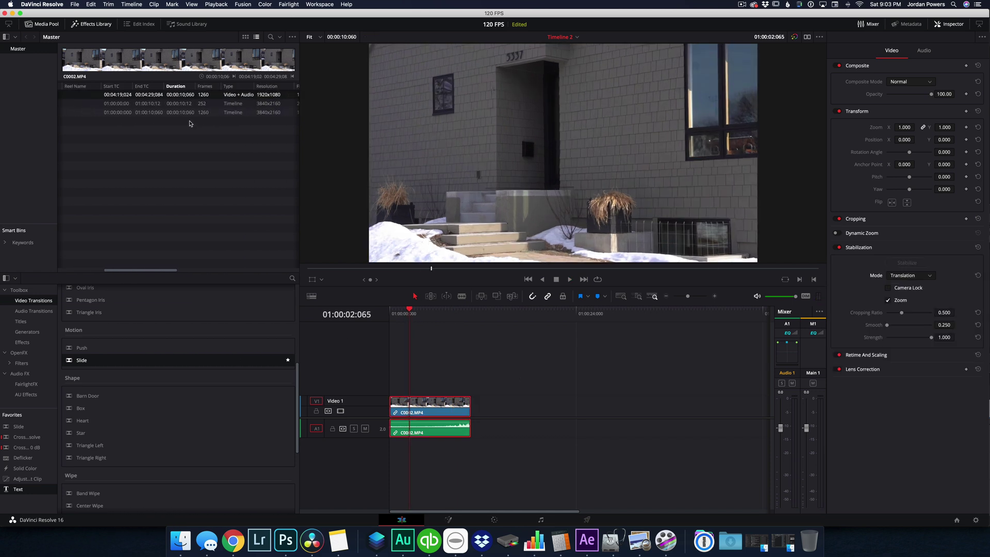
pyautogui.click(310, 295)
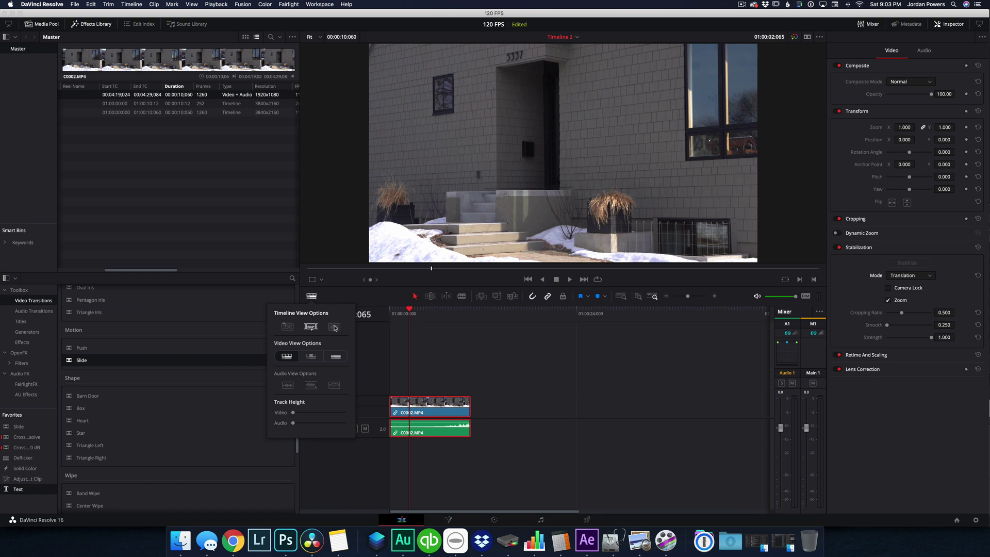
pyautogui.click(287, 326)
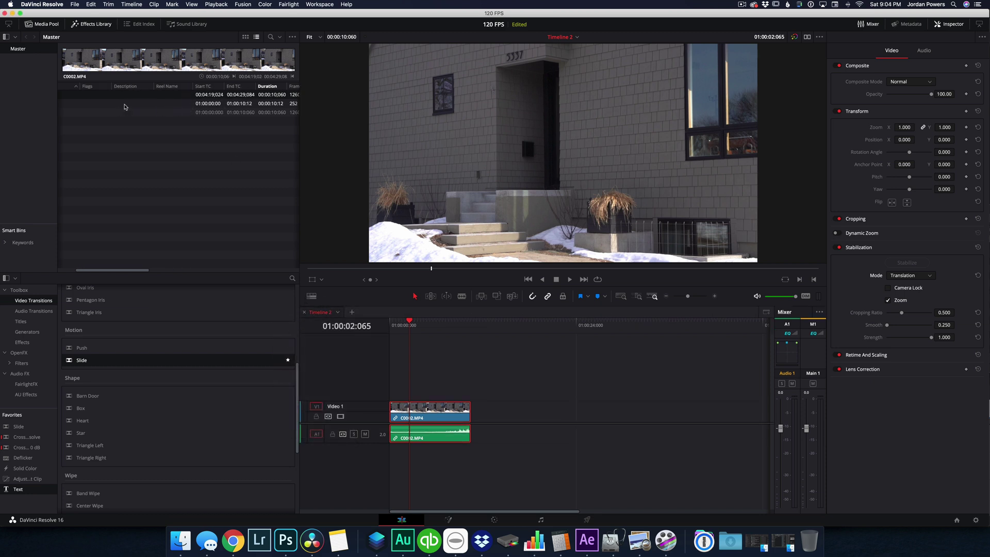
# Step: Open Timeline 1 in its own tab placed before Timeline 2, and play it
pyautogui.doubleClick(124, 104)
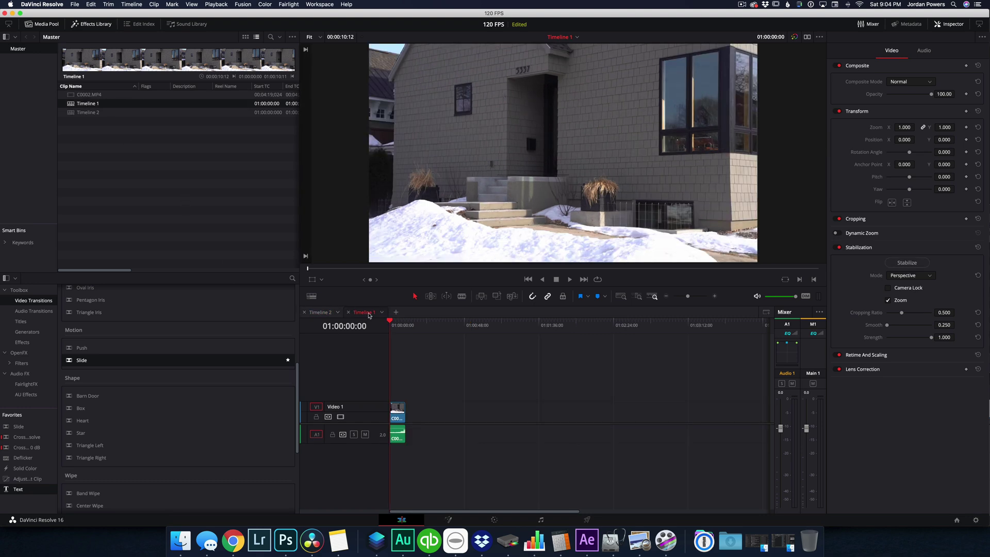
pyautogui.moveTo(364, 312); pyautogui.dragTo(322, 312)
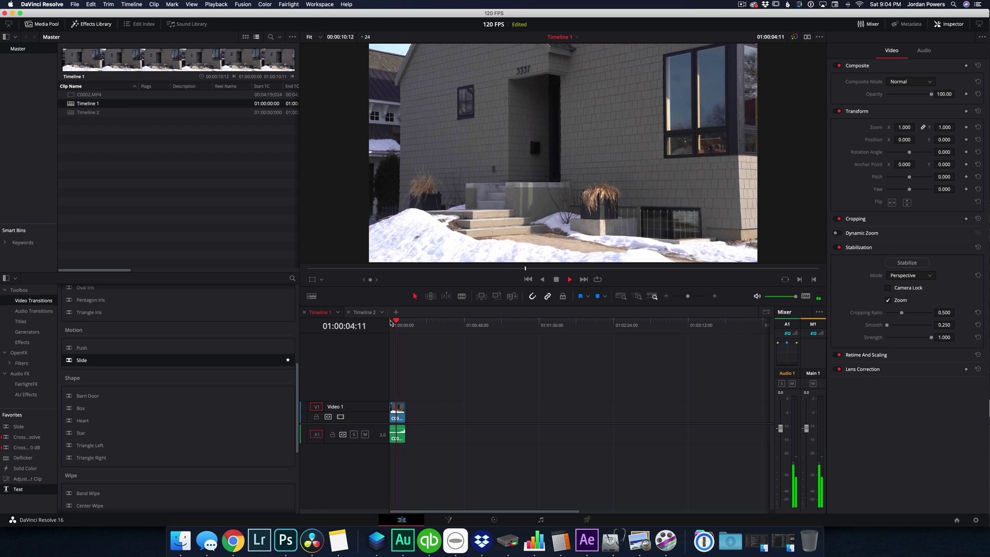
pyautogui.press('space')
# Step: Switch back to Timeline 2 and select its C0002.MP4 clip
pyautogui.click(71, 115)
pyautogui.click(364, 312)
pyautogui.click(444, 412)
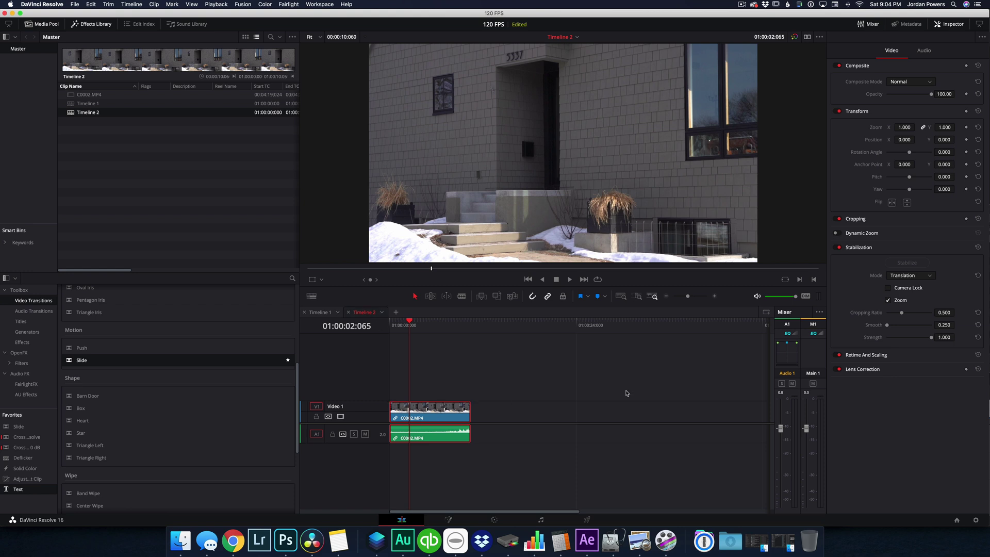
# Step: Retime Timeline 2's C0002.MP4 clip to 50% speed and play it from the start
pyautogui.click(436, 324)
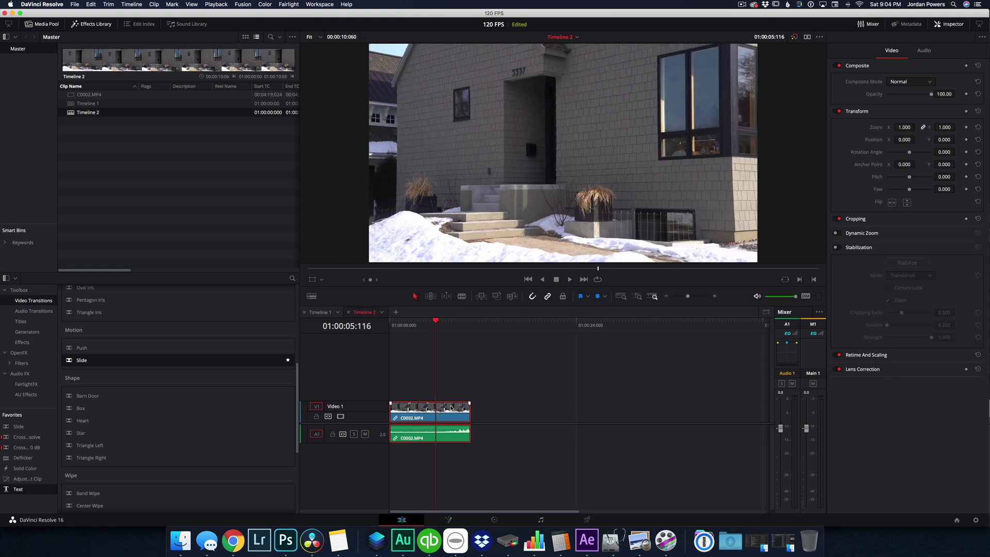
pyautogui.hotkey('ctrl', 'r')
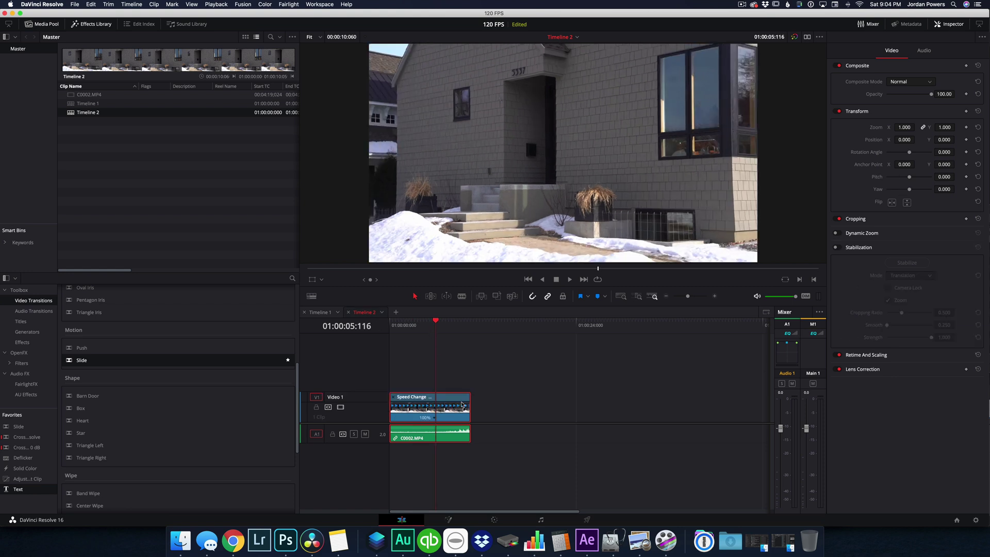
pyautogui.moveTo(468, 396); pyautogui.dragTo(551, 397)
pyautogui.click(553, 326)
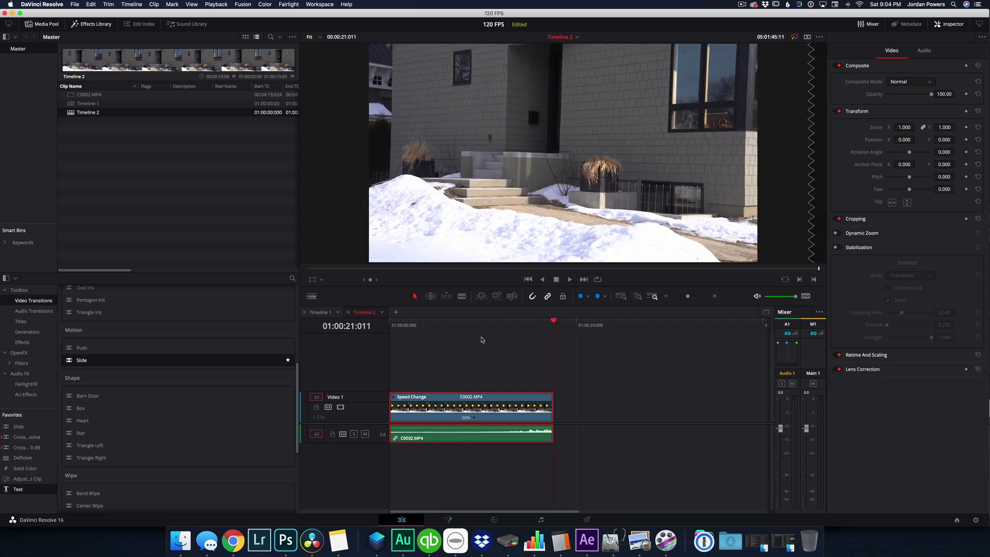
pyautogui.press('Home')
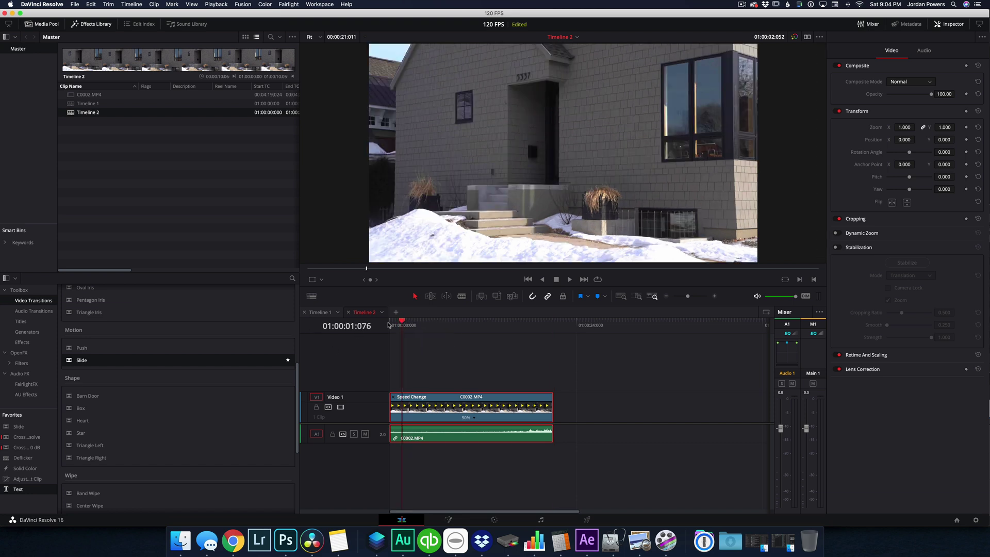
pyautogui.press('space')
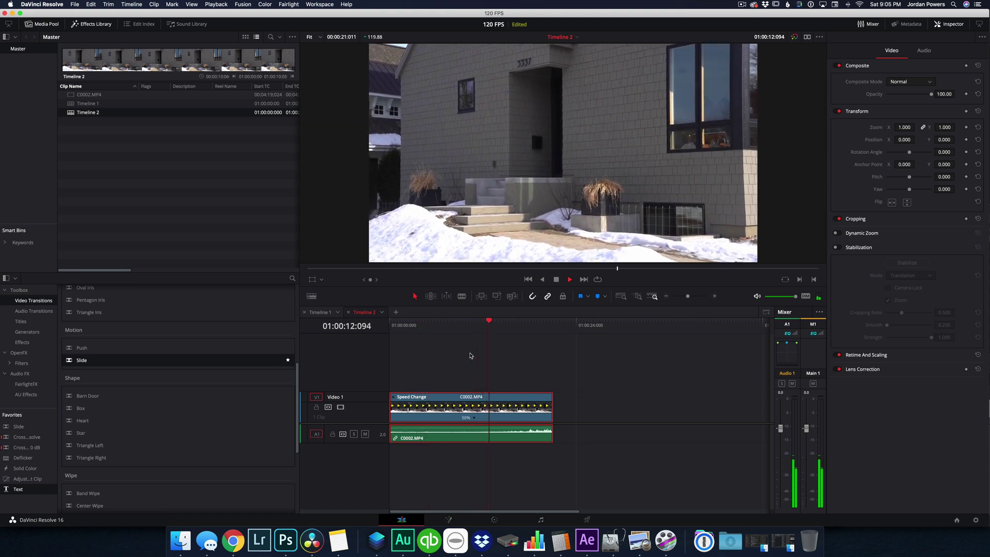
pyautogui.press('space')
# Step: Retime Timeline 1's C0002.MP4 clip to 50% speed and play it back
pyautogui.click(320, 312)
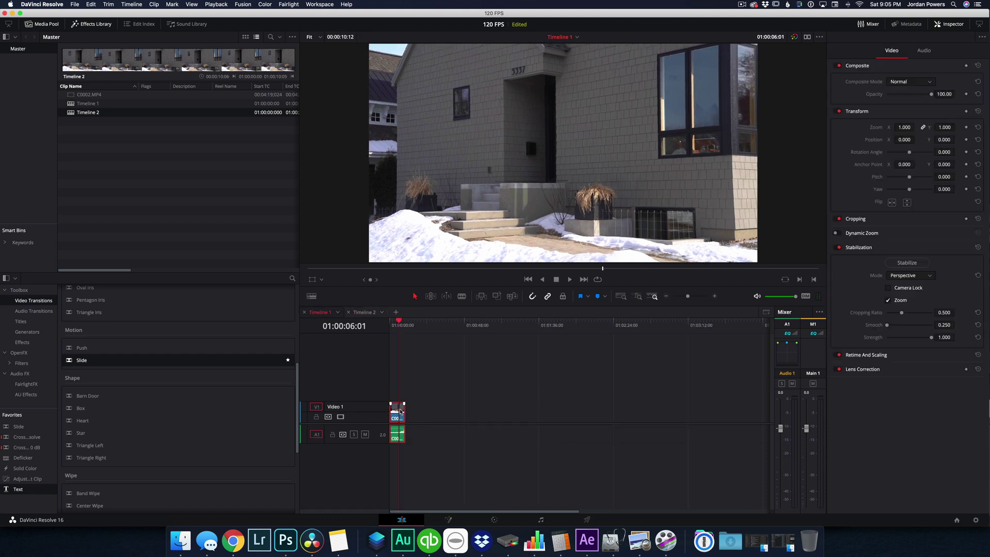
pyautogui.press('super+r')
pyautogui.moveTo(403, 397)
pyautogui.mouseDown()
pyautogui.moveTo(444, 399)
pyautogui.moveTo(419, 398)
pyautogui.mouseUp()
pyautogui.press('super+equal')
pyautogui.press('super+equal')
pyautogui.press('super+equal')
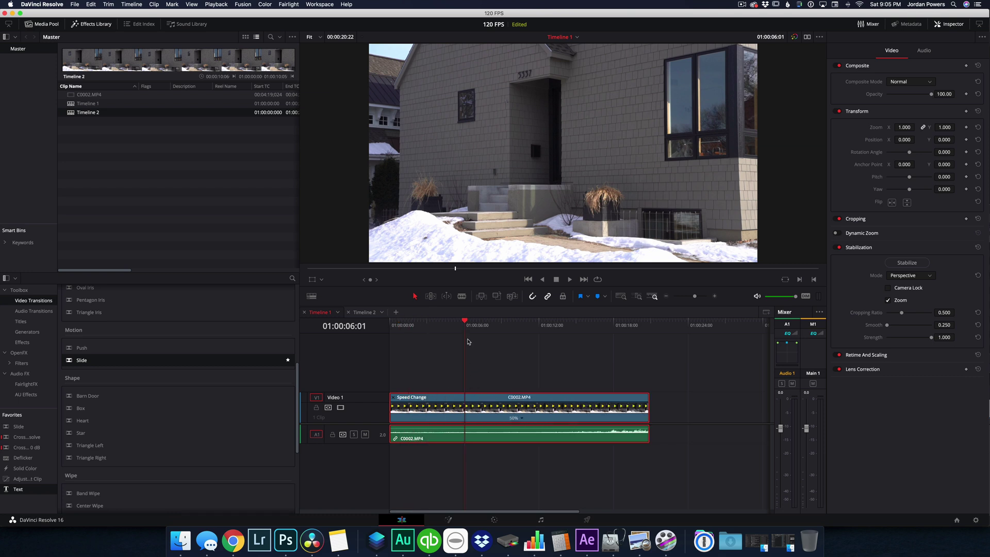
pyautogui.moveTo(466, 323); pyautogui.dragTo(392, 323)
pyautogui.press('space')
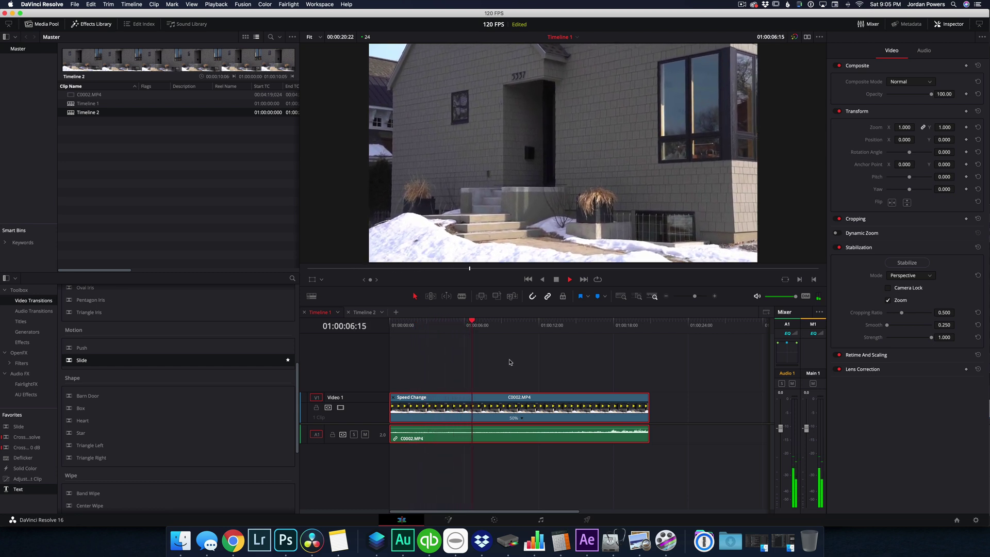
pyautogui.press('space')
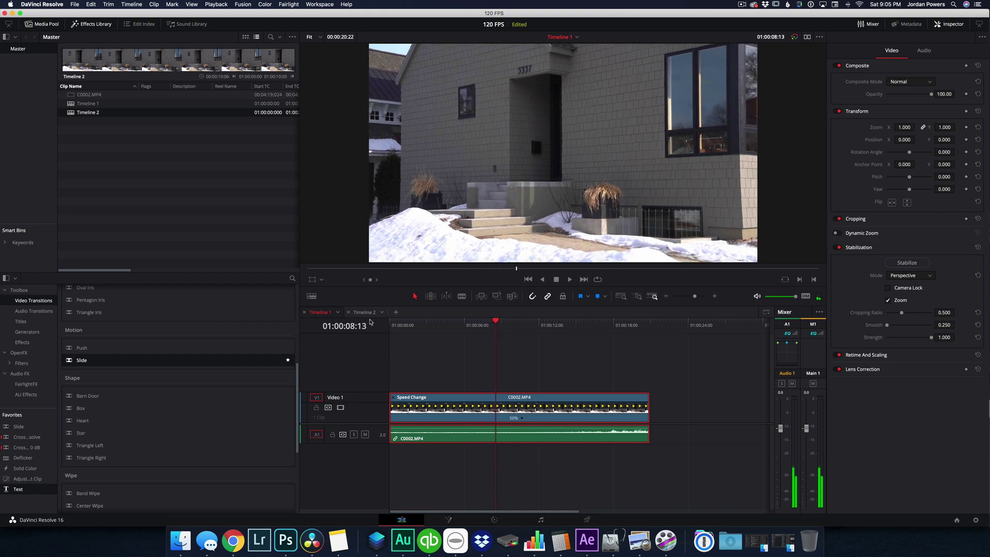
# Step: Compare against Timeline 2, then replay Timeline 1 from the start
pyautogui.click(364, 311)
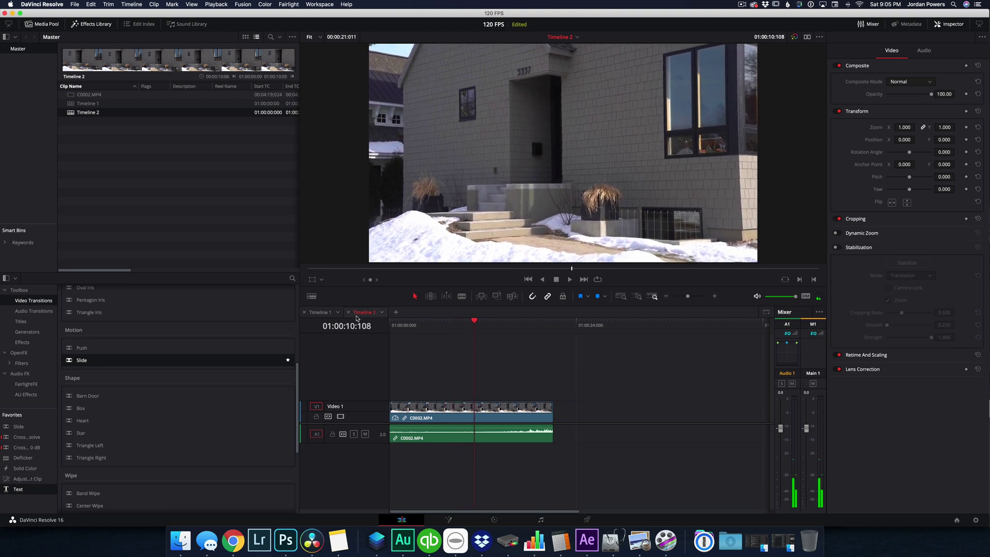
pyautogui.click(320, 312)
pyautogui.press('Home')
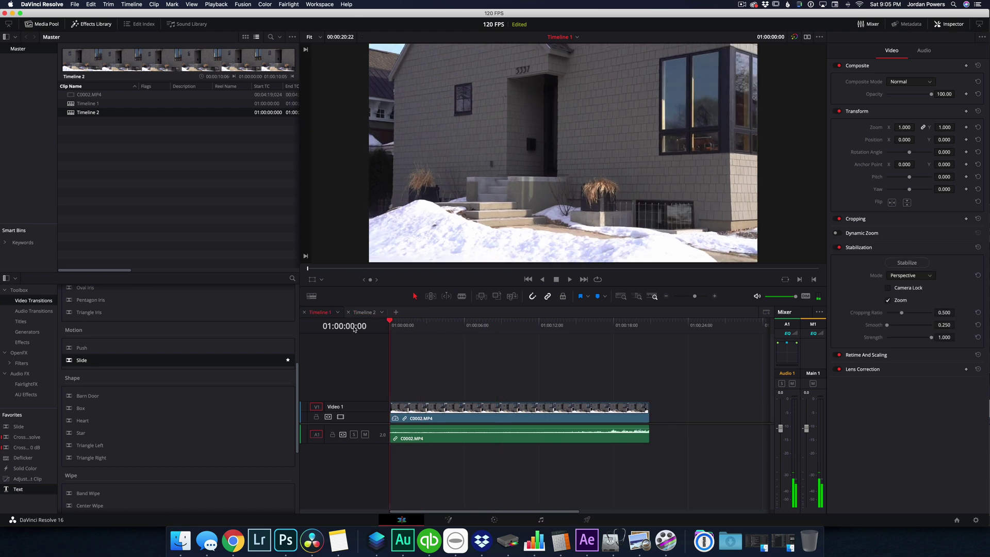
pyautogui.press('space')
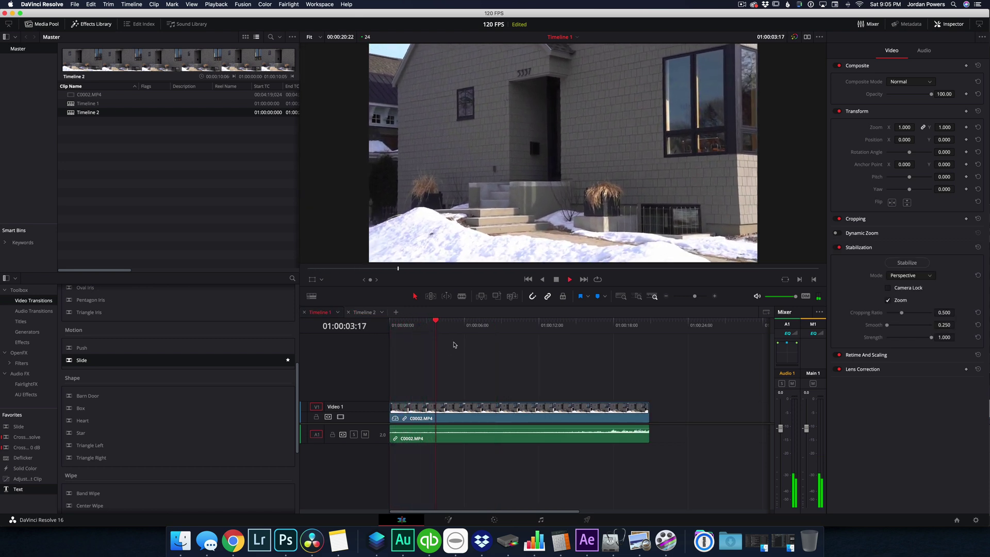
pyautogui.press('space')
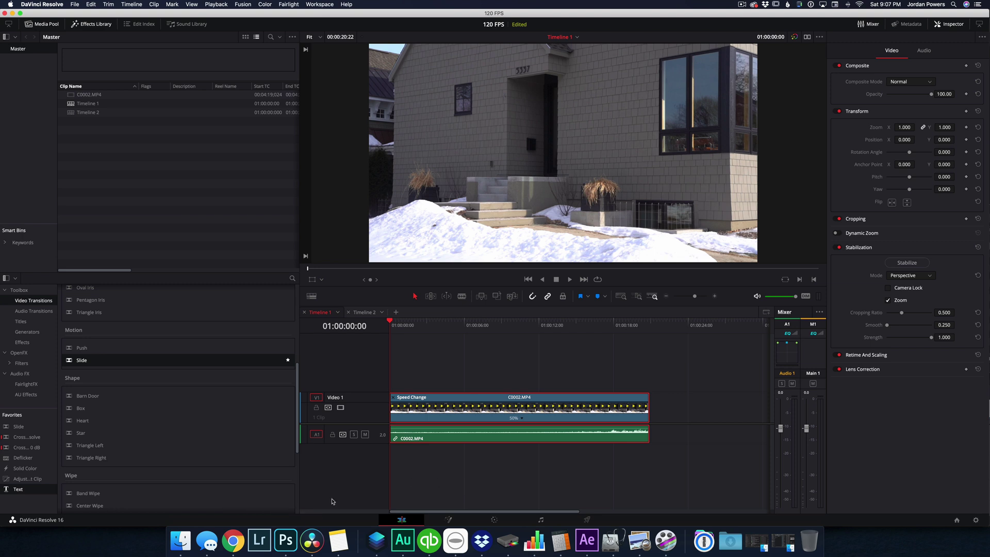
# Step: Import A014_03021608_C033.braw from Finder into the Media Pool and preview it
pyautogui.click(181, 540)
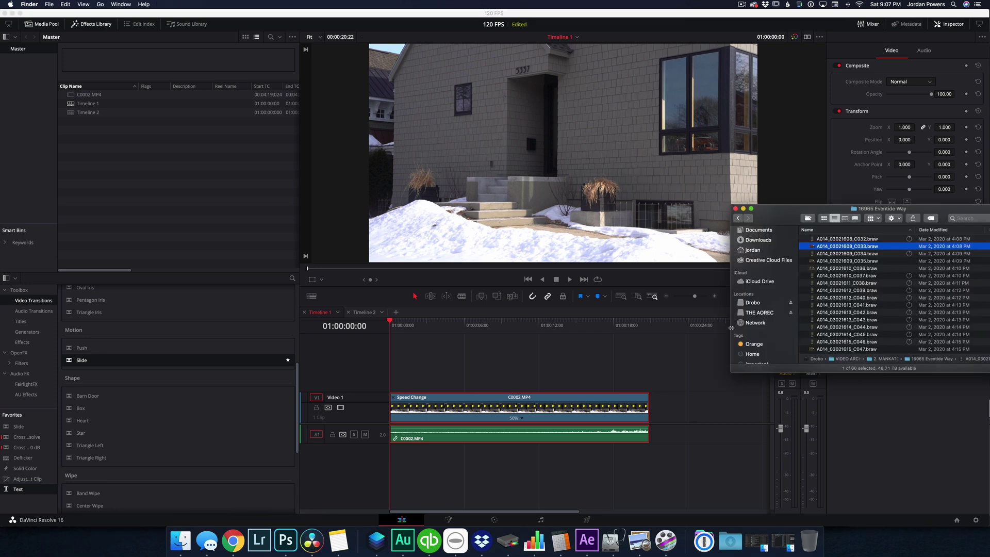
pyautogui.moveTo(815, 249); pyautogui.dragTo(205, 179)
pyautogui.moveTo(813, 249); pyautogui.dragTo(186, 157)
pyautogui.click(299, 269)
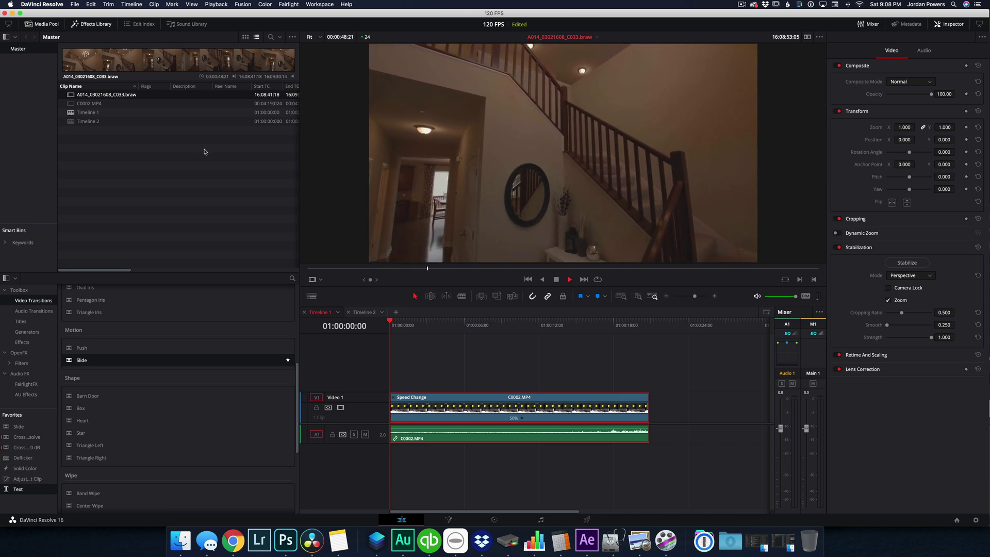
pyautogui.press('space')
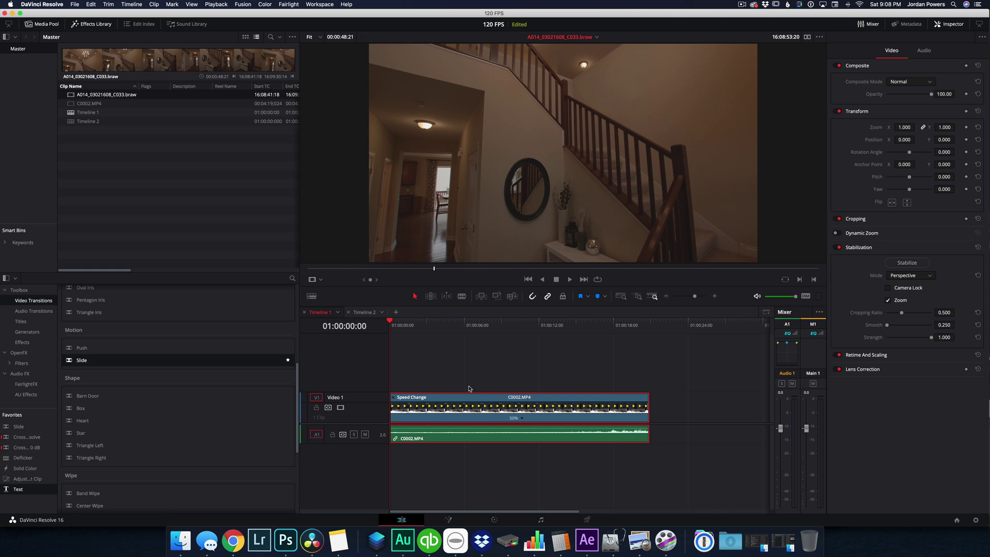
# Step: Create a new custom Timeline 3 with a 48 fps frame rate
pyautogui.click(433, 349)
pyautogui.click(194, 212)
pyautogui.rightClick(155, 185)
pyautogui.click(311, 193)
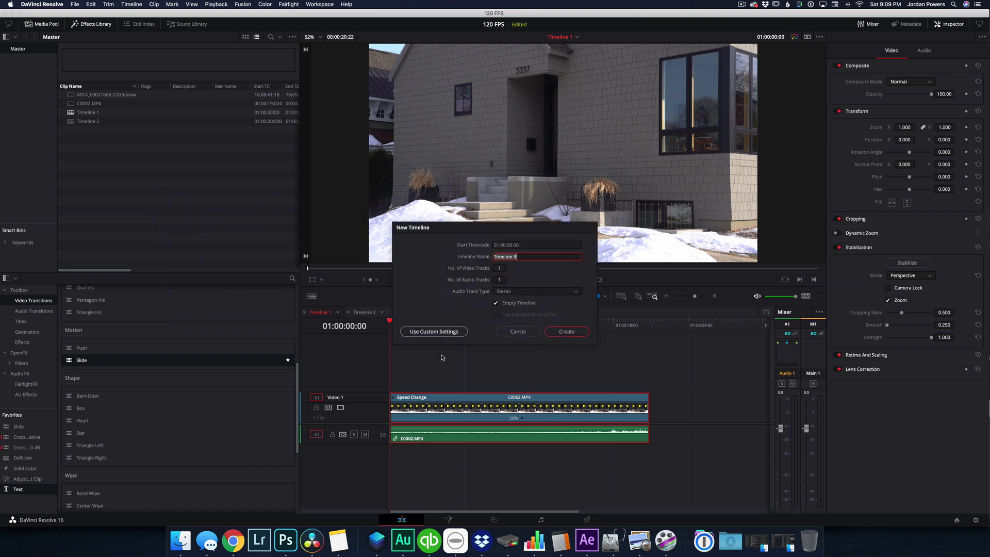
pyautogui.click(434, 333)
pyautogui.click(474, 246)
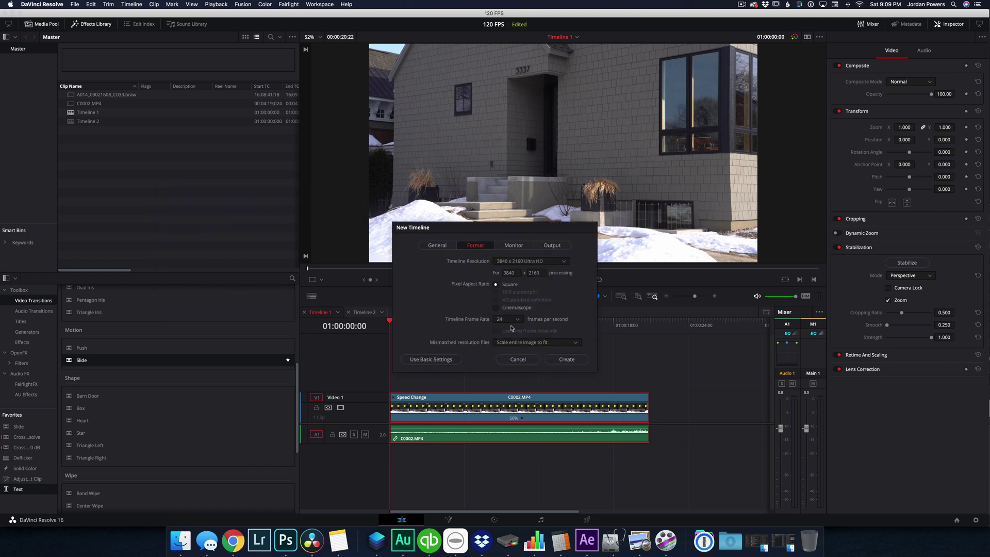
pyautogui.click(567, 359)
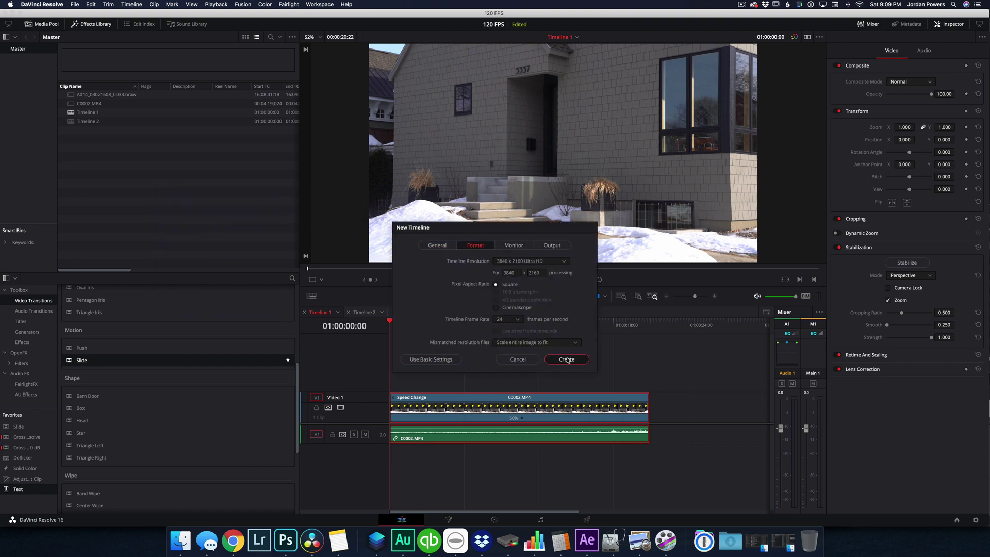
pyautogui.click(517, 319)
pyautogui.scroll(-2, 513, 354)
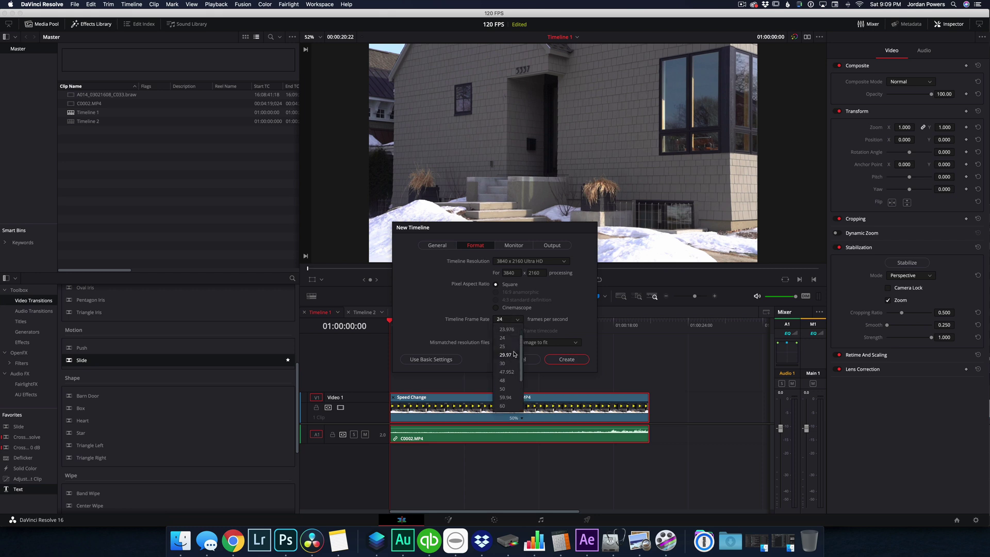
pyautogui.click(503, 381)
pyautogui.click(567, 359)
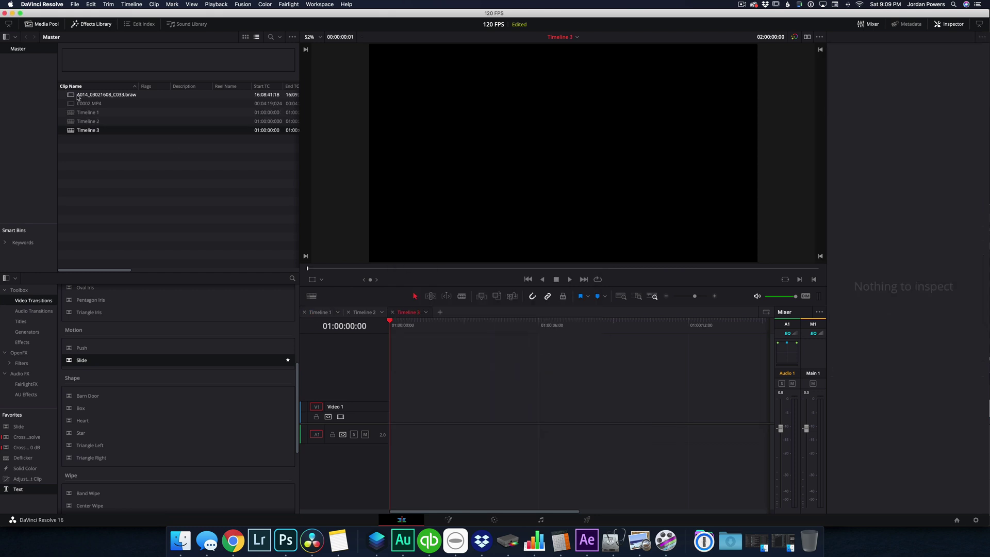
# Step: Place A014_03021608_C033.braw onto Timeline 3, play it, and select the clip
pyautogui.moveTo(78, 98); pyautogui.dragTo(392, 427)
pyautogui.press('space')
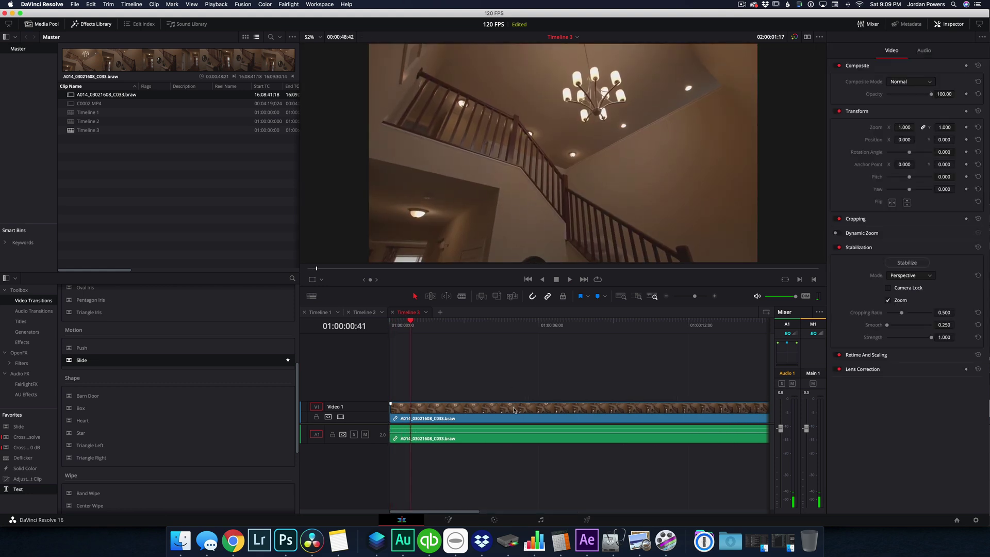
pyautogui.press('super+minus')
pyautogui.click(514, 410)
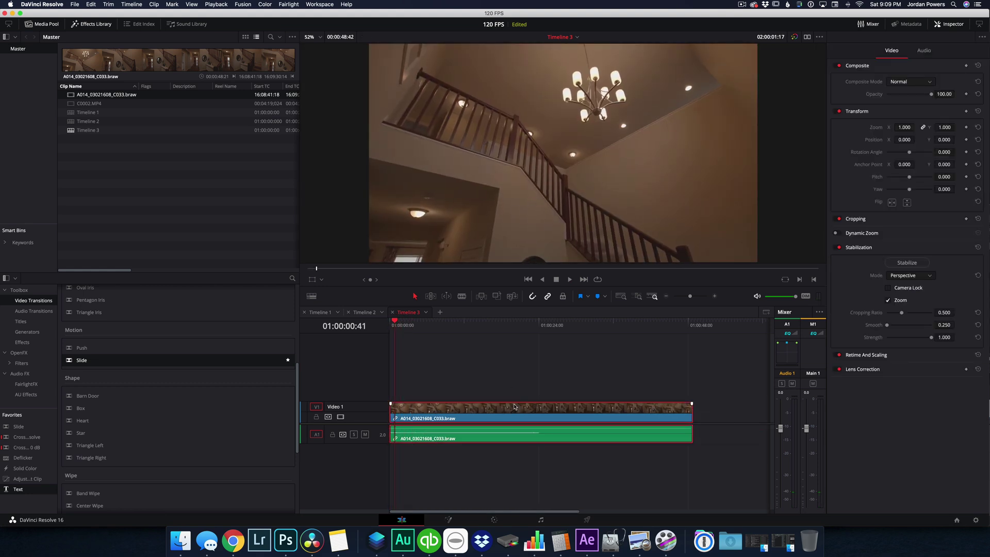
pyautogui.press('super+equal')
pyautogui.press('super+minus')
# Step: Speed the BRAW clip up to about 205% and play it from the start
pyautogui.press('super+r')
pyautogui.moveTo(687, 396); pyautogui.dragTo(538, 395)
pyautogui.click(391, 322)
pyautogui.press('space')
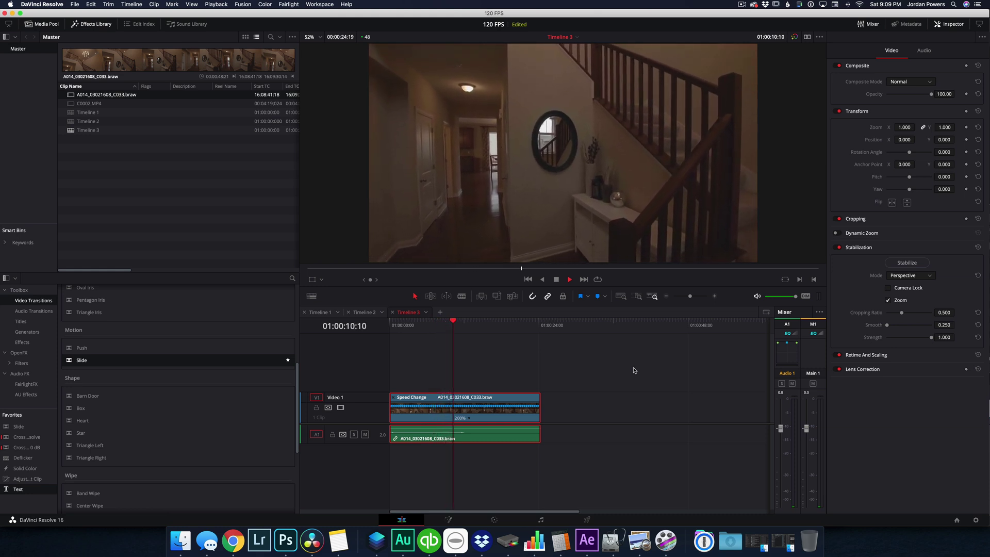
# Step: Stretch the BRAW clip back to ~100% speed, replay it, and show the Media Pool FPS column
pyautogui.press('space')
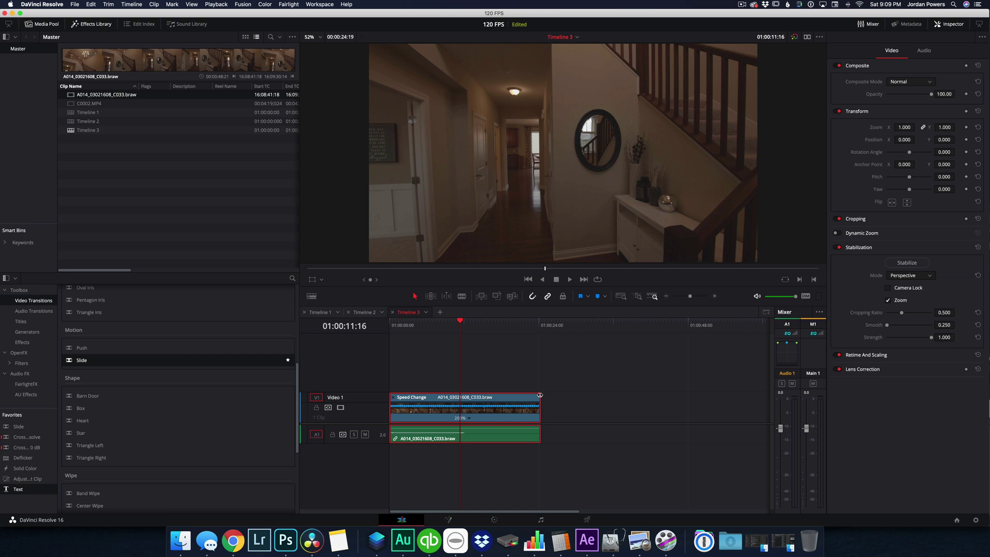
pyautogui.moveTo(539, 397); pyautogui.dragTo(691, 392)
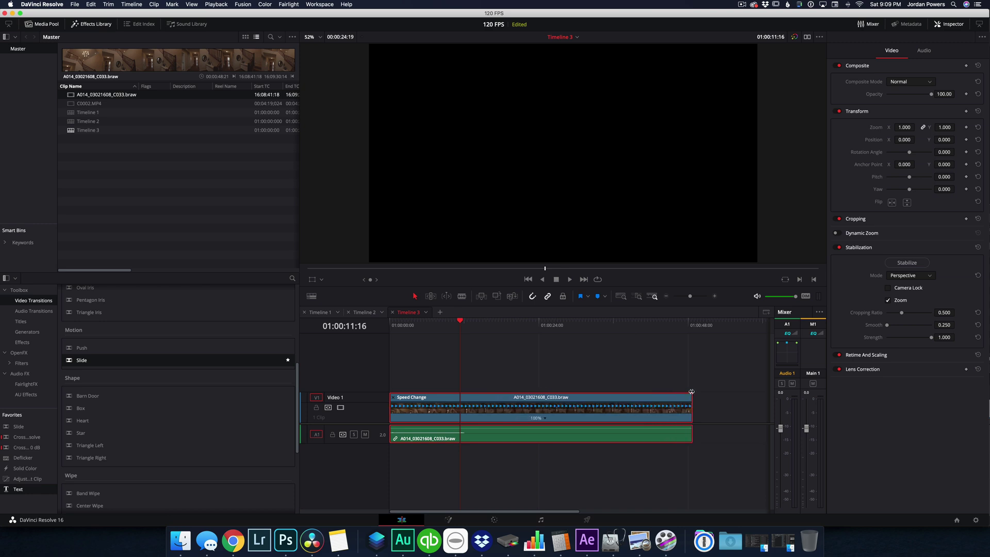
pyautogui.moveTo(463, 326); pyautogui.dragTo(348, 326)
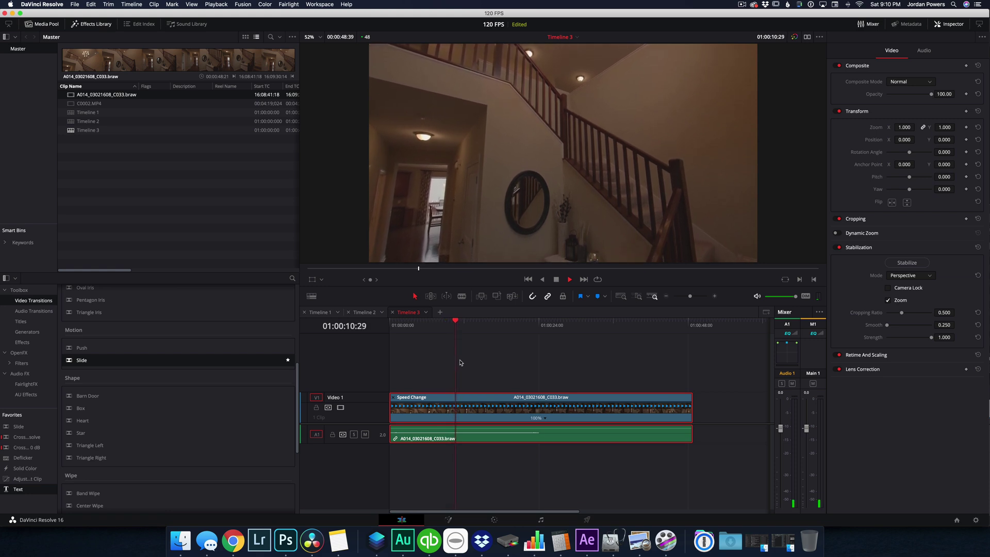
pyautogui.press('space')
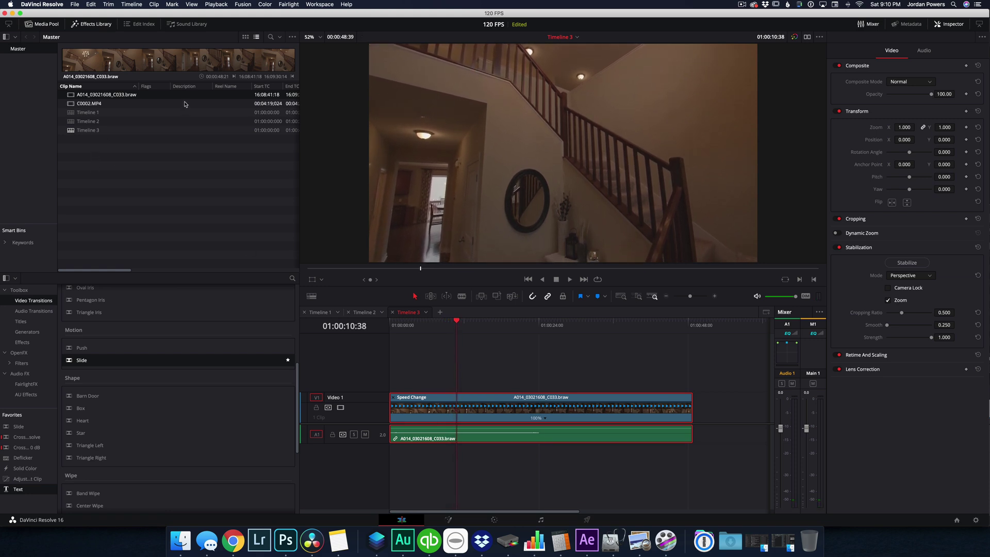
pyautogui.hscroll(5, 185, 103)
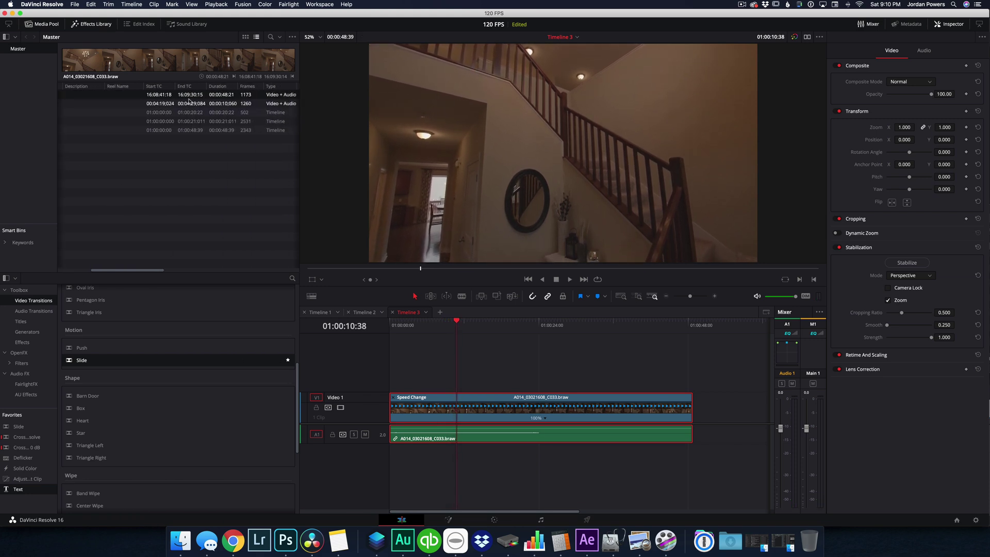
pyautogui.hscroll(4, 221, 97)
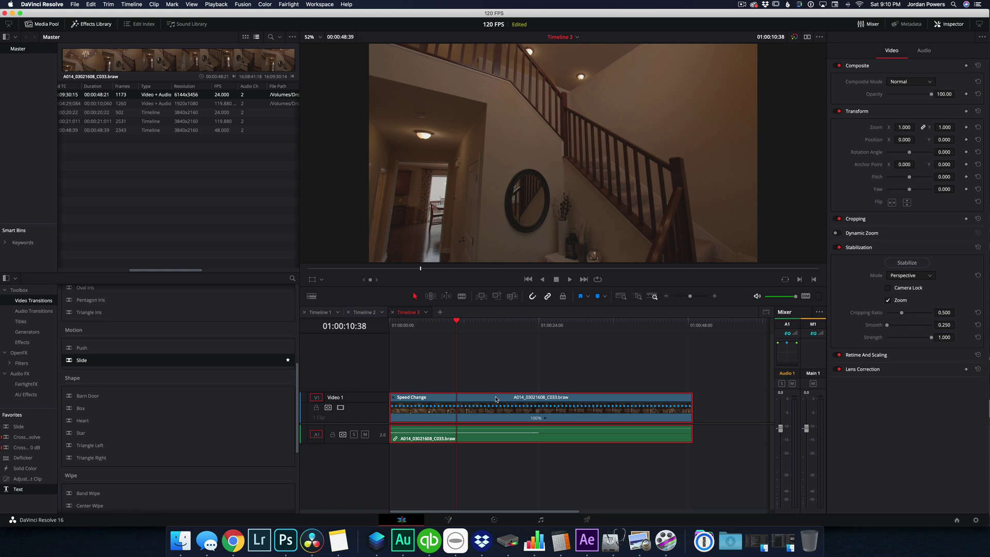
pyautogui.click(319, 312)
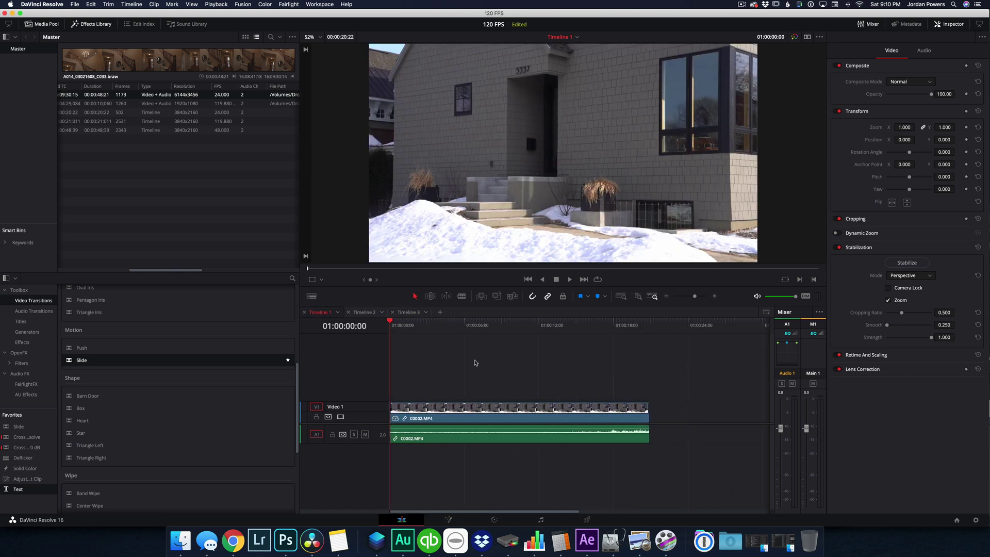
pyautogui.press('space')
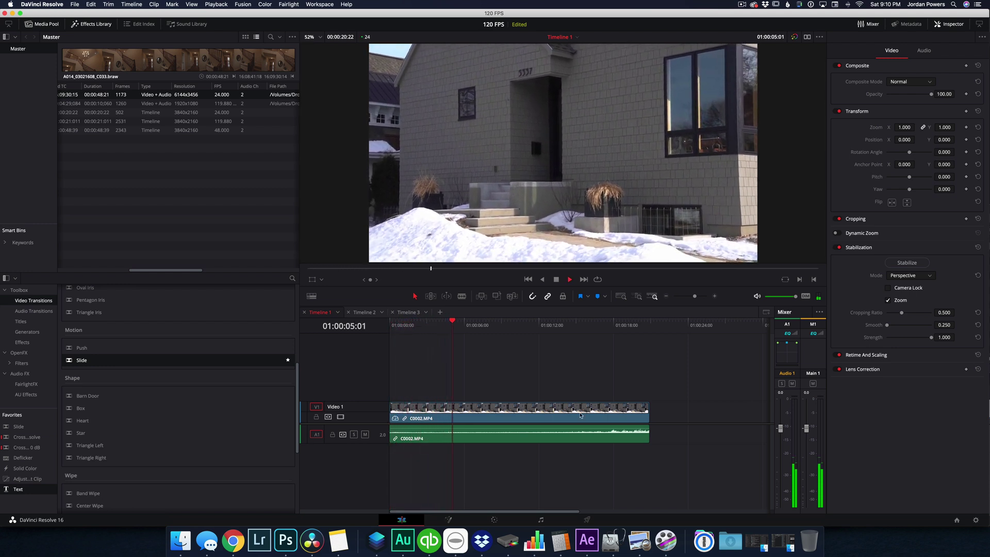
pyautogui.click(551, 410)
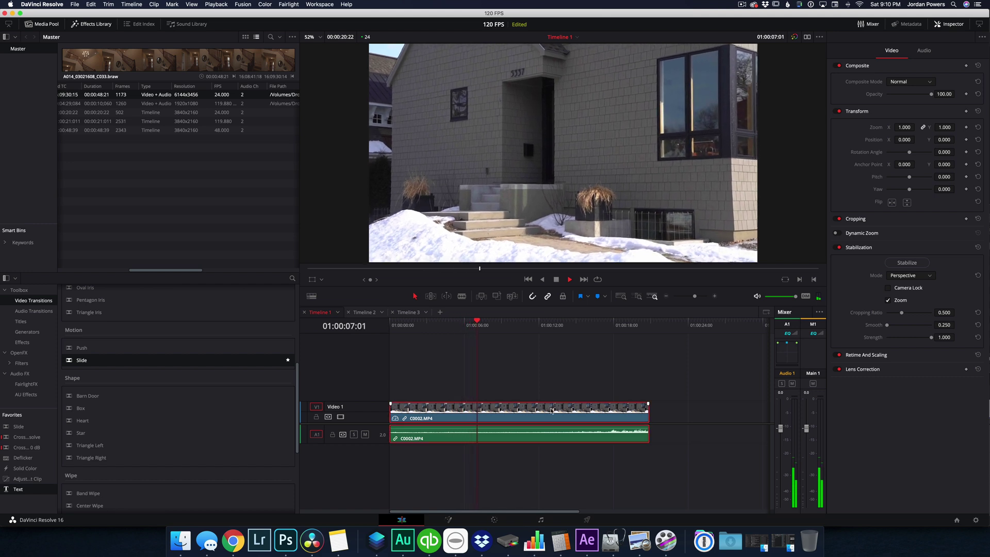
pyautogui.press('space')
pyautogui.click(363, 312)
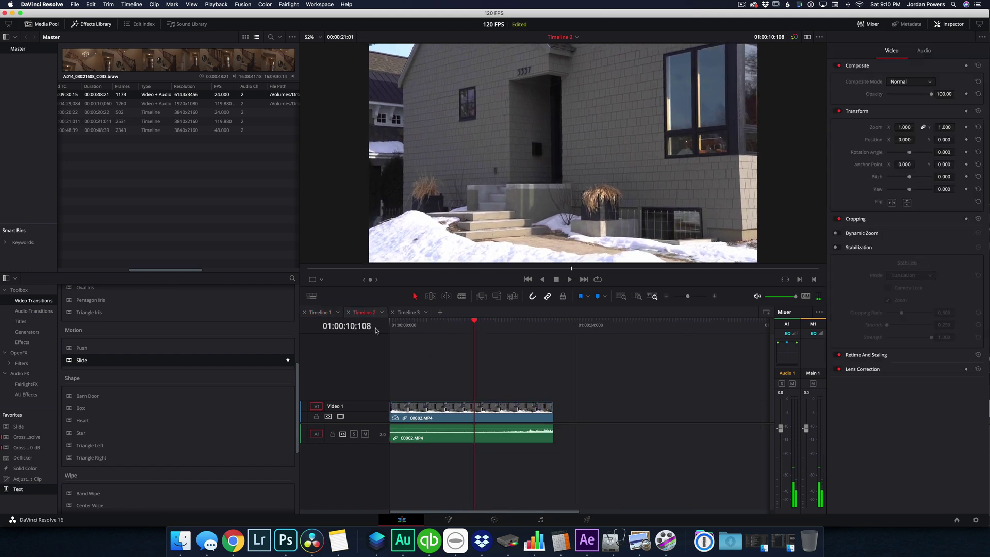
pyautogui.moveTo(473, 324); pyautogui.dragTo(391, 326)
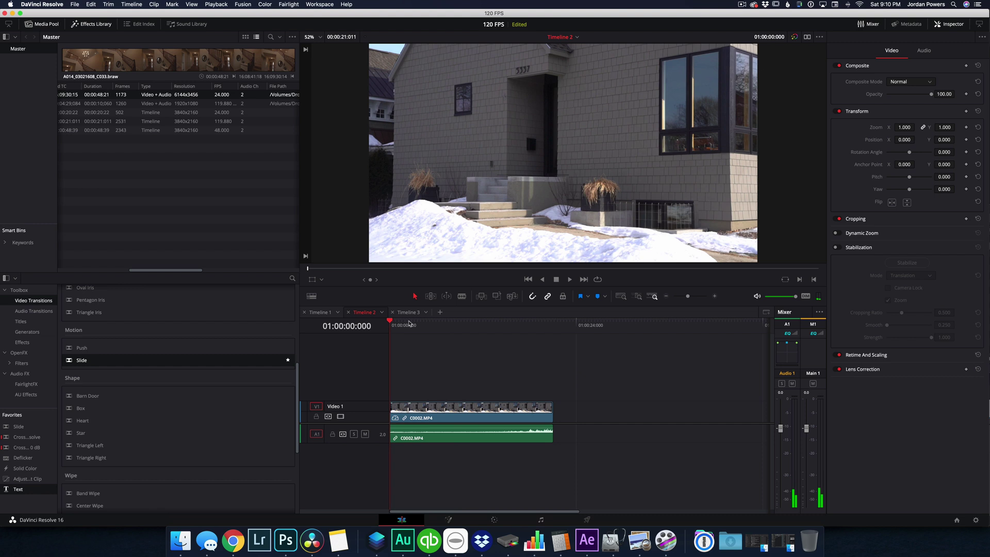
pyautogui.press('space')
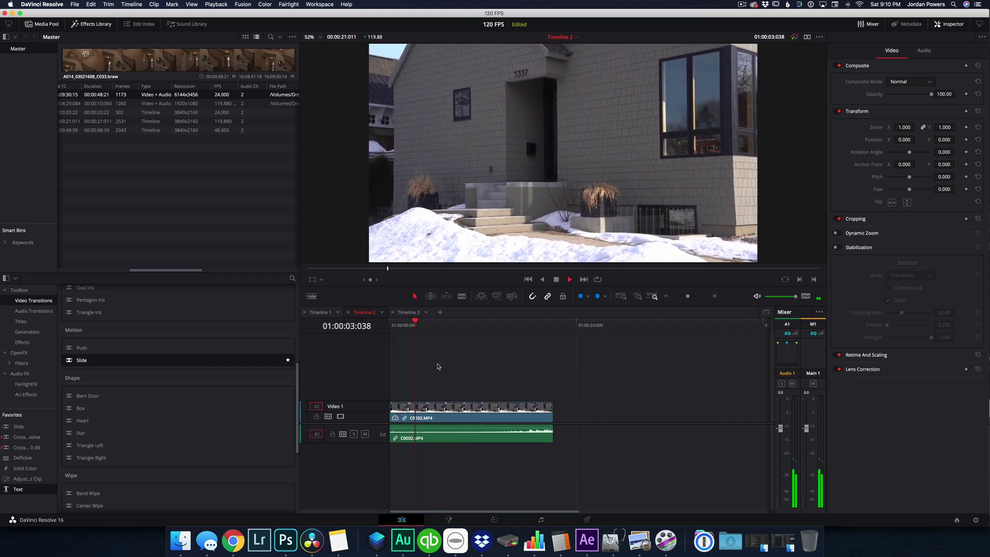
pyautogui.press('space')
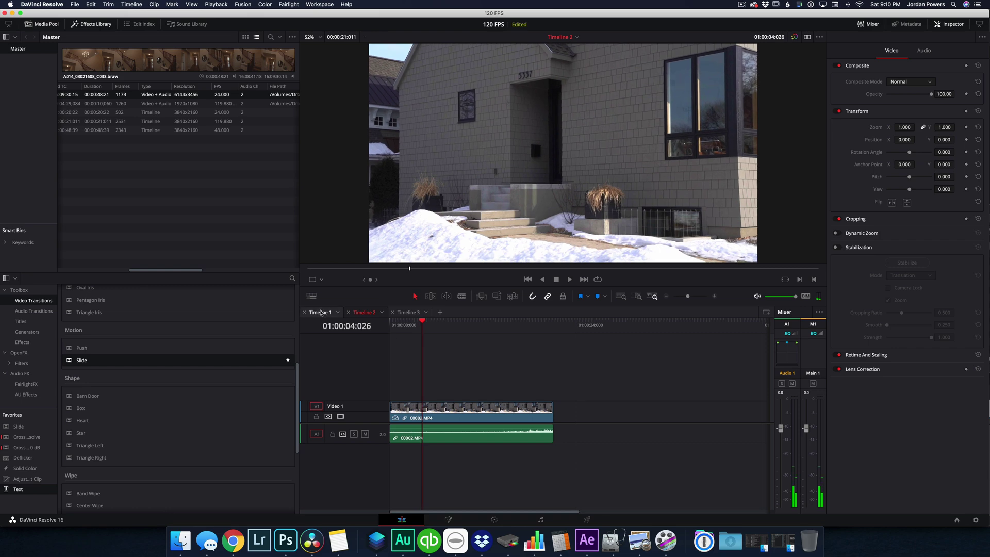
pyautogui.click(320, 312)
pyautogui.click(408, 313)
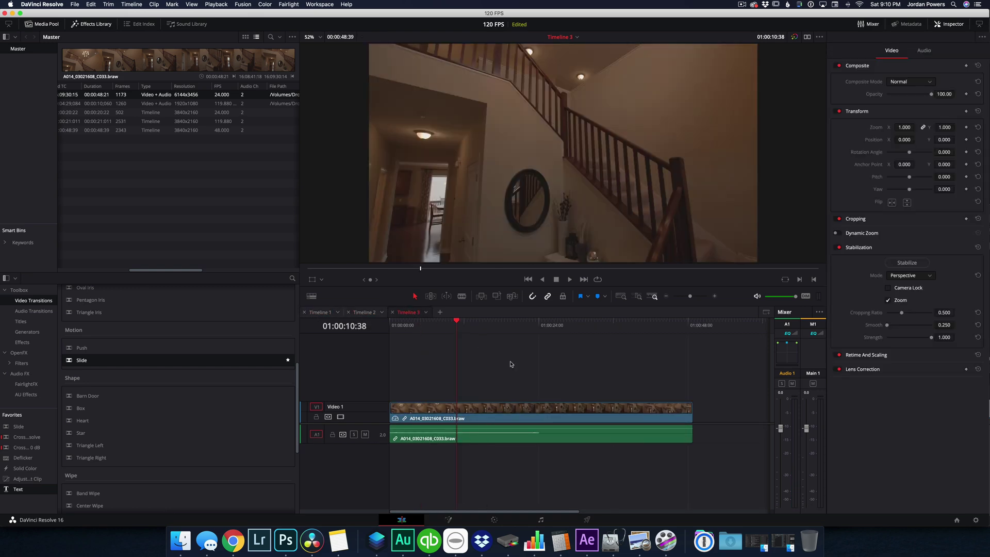
pyautogui.click(533, 407)
pyautogui.hotkey('ctrl', 'r')
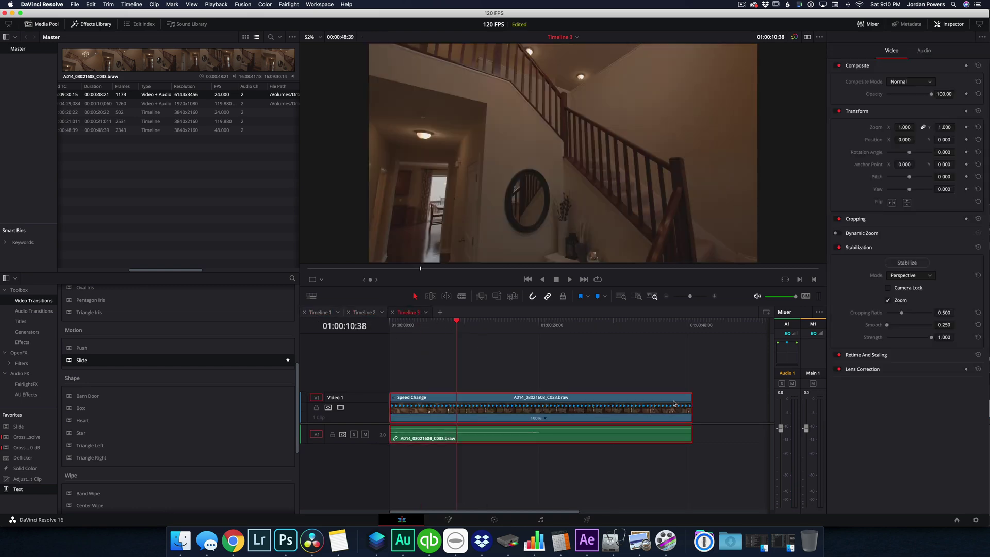
pyautogui.moveTo(691, 397); pyautogui.dragTo(541, 390)
pyautogui.press('Home')
pyautogui.press('space')
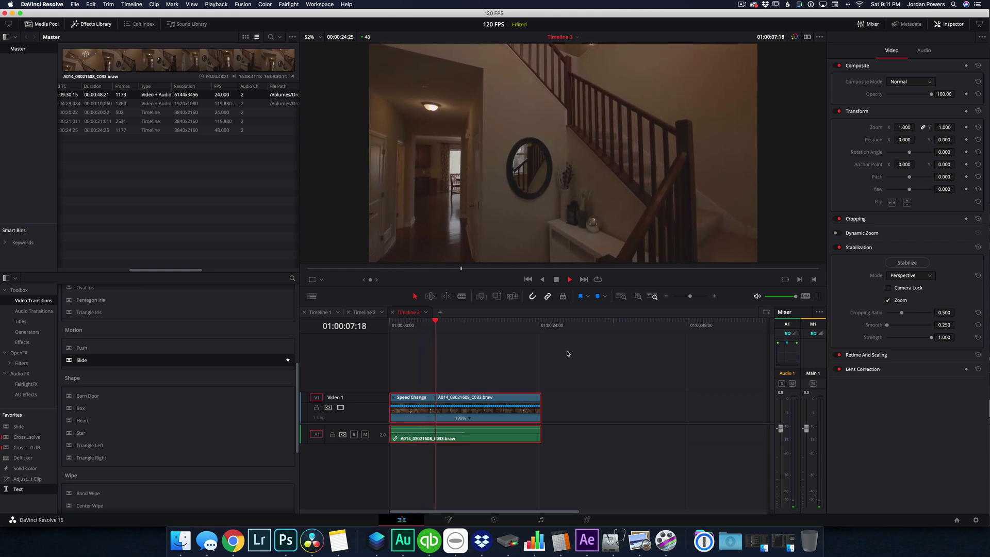
pyautogui.press('space')
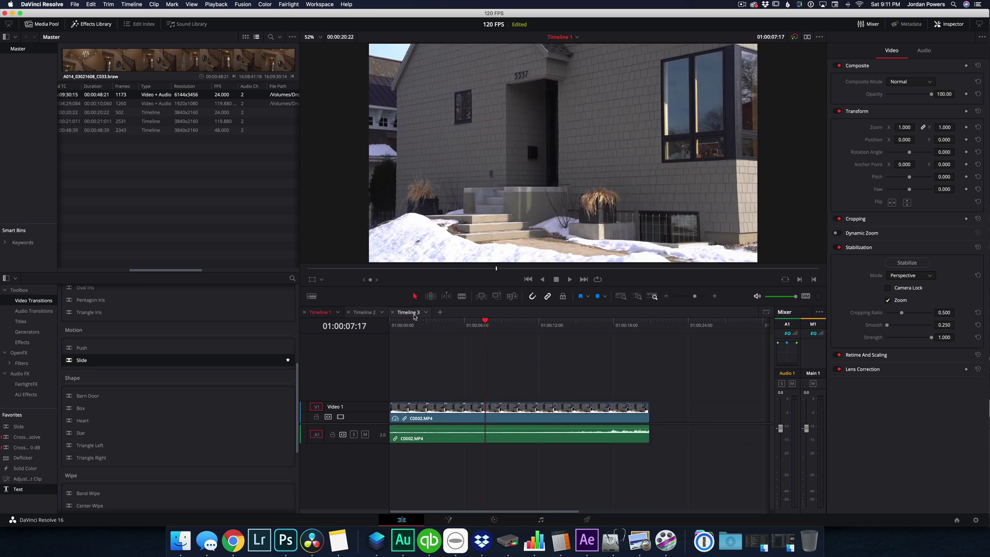
pyautogui.click(410, 312)
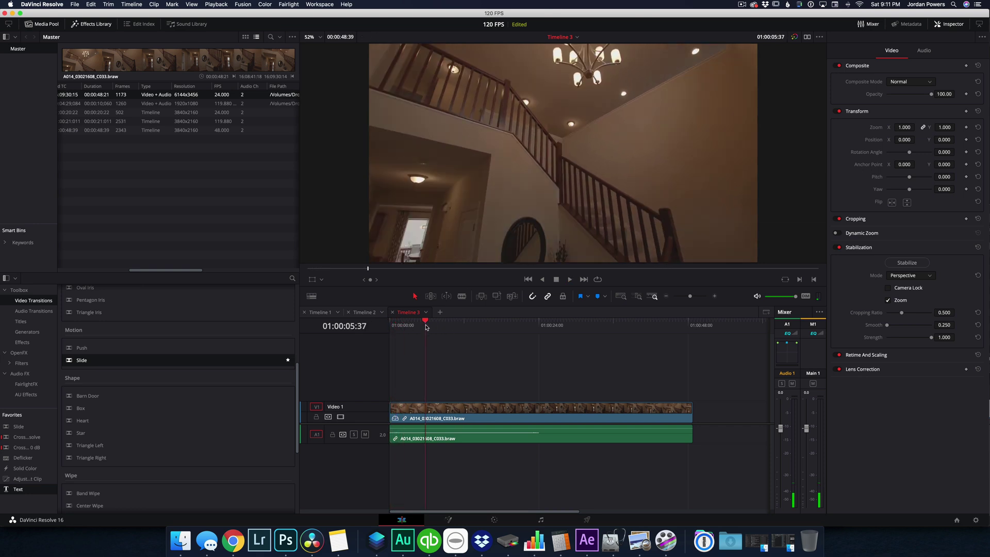
pyautogui.press('space')
pyautogui.press('space')
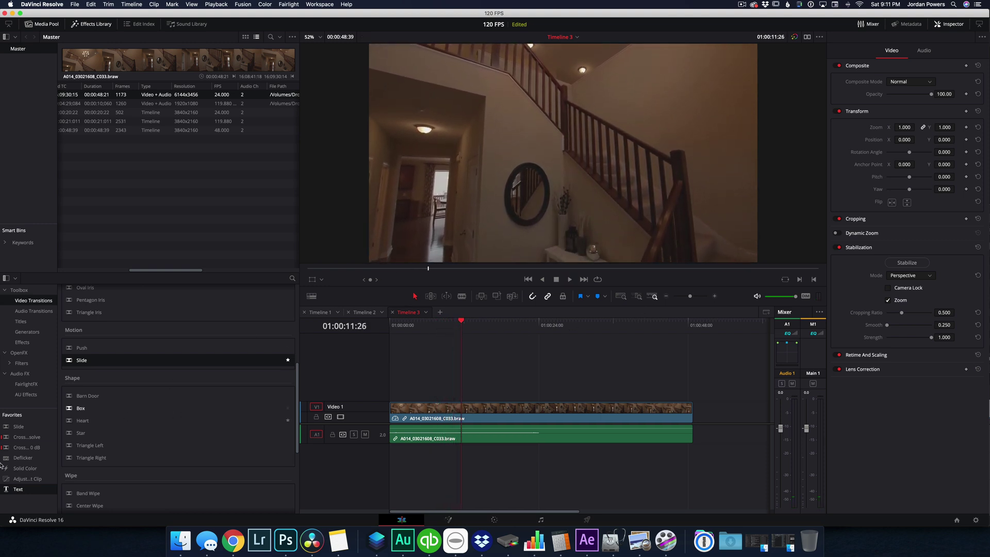
# Step: Apply the favorite Deflicker effect to the A014_03021608_C033.braw clip on Video 1 and preview it
pyautogui.click(19, 459)
pyautogui.moveTo(481, 380); pyautogui.dragTo(449, 407)
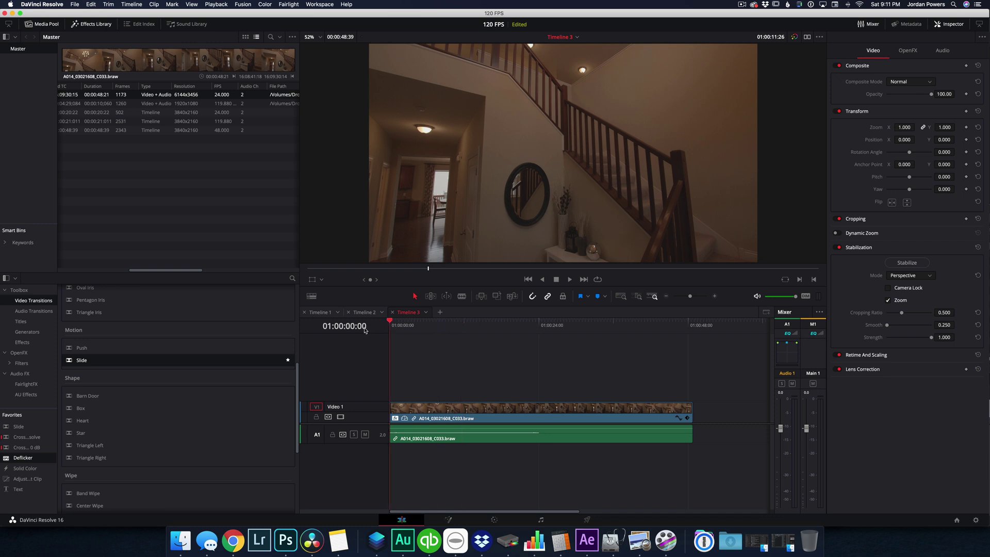
pyautogui.press('space')
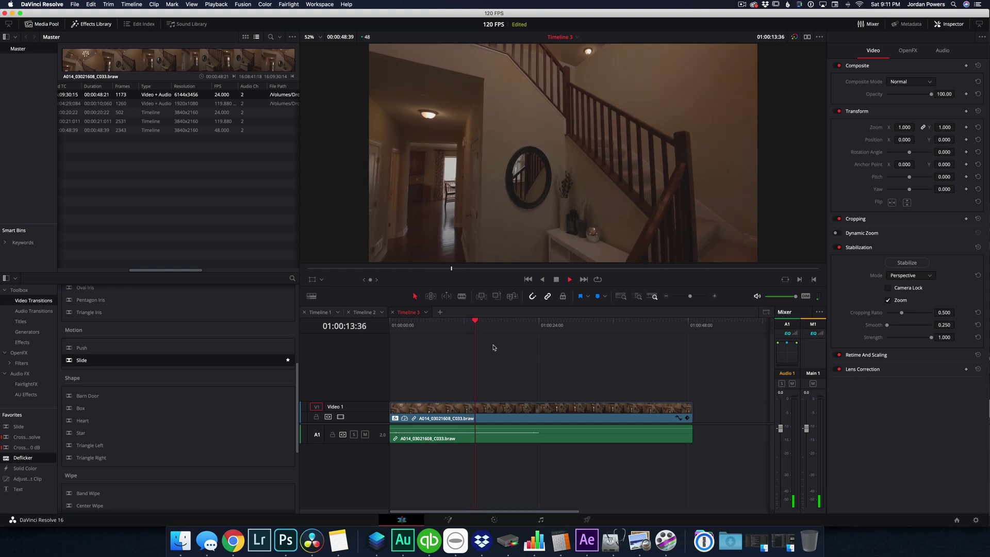
pyautogui.click(492, 416)
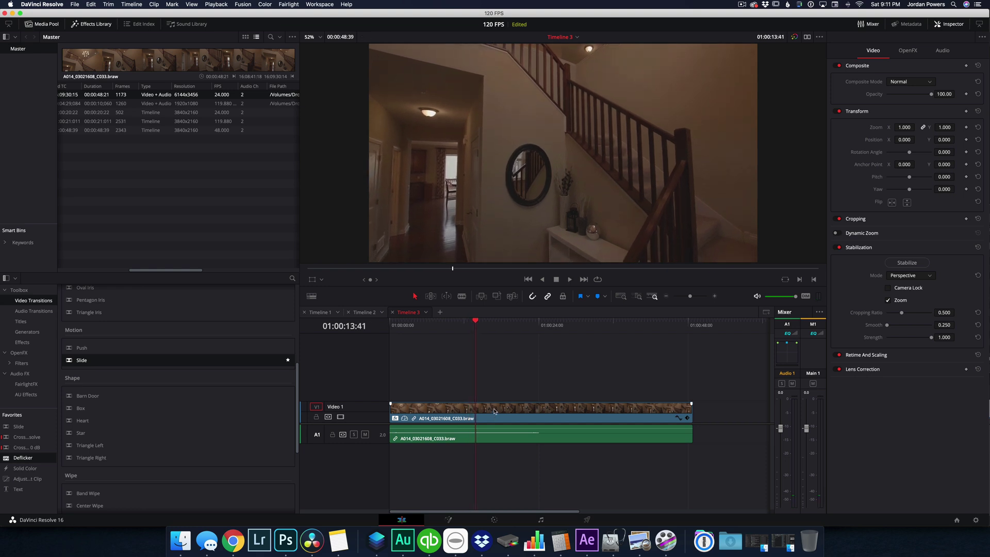